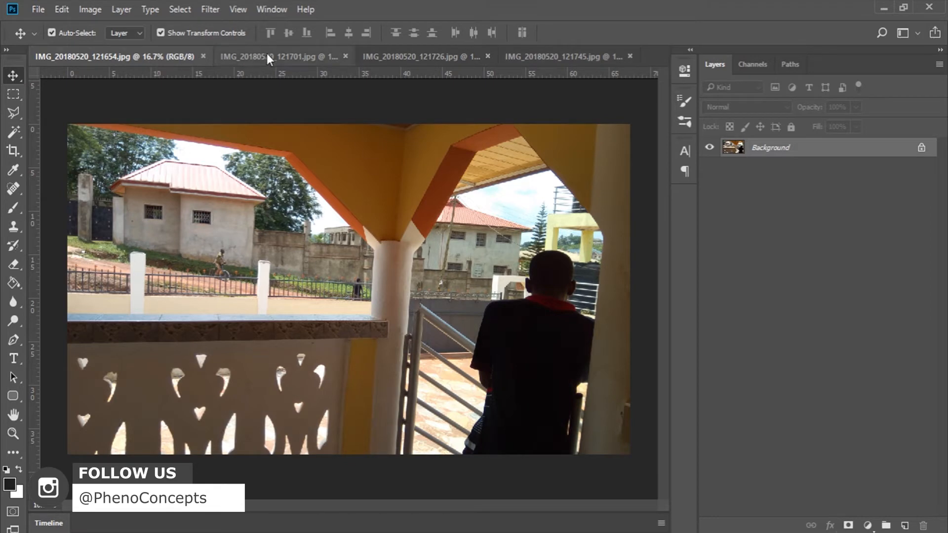
# Compare the four open photos and inspect the empty scene in IMG_20180520_121745.jpg up close
pyautogui.click(403, 55)
pyautogui.click(551, 52)
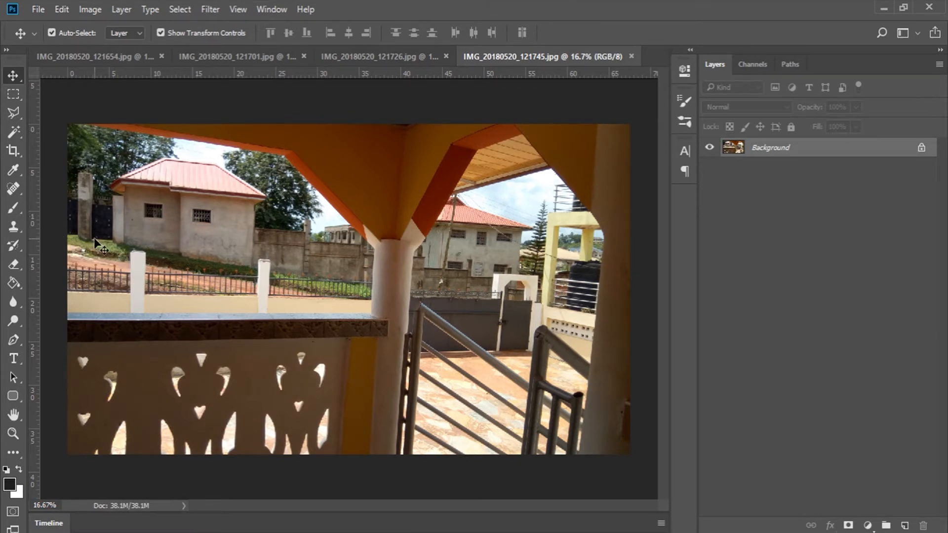
pyautogui.click(13, 433)
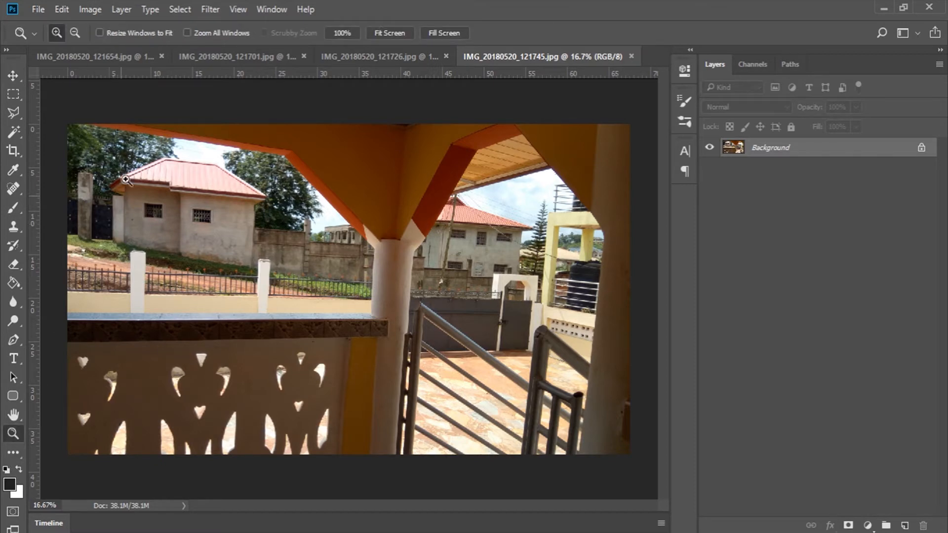
pyautogui.click(138, 146)
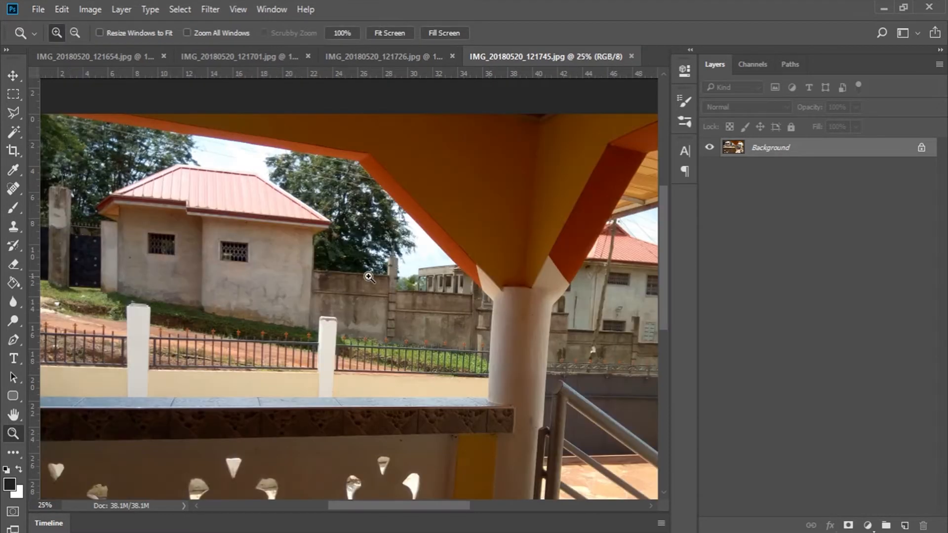
pyautogui.moveTo(455, 417); pyautogui.dragTo(286, 306)
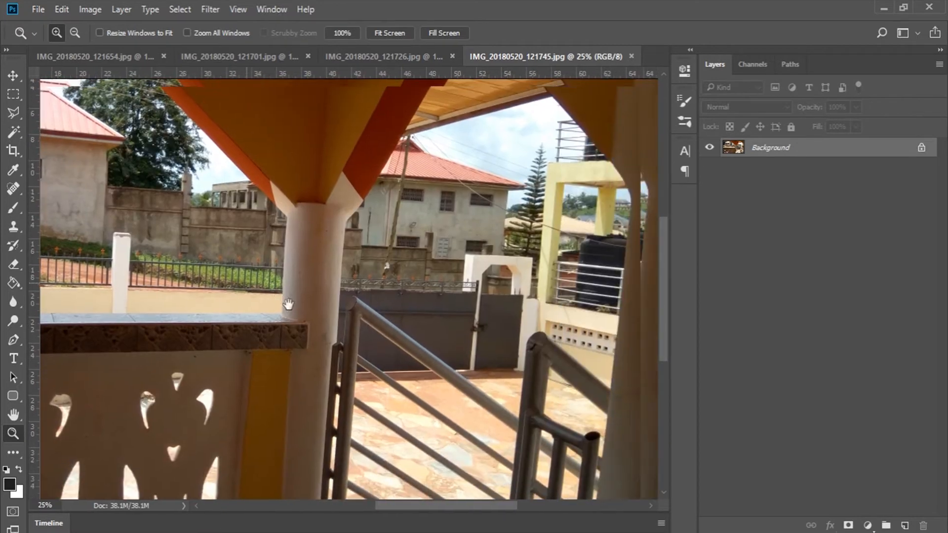
pyautogui.click(395, 28)
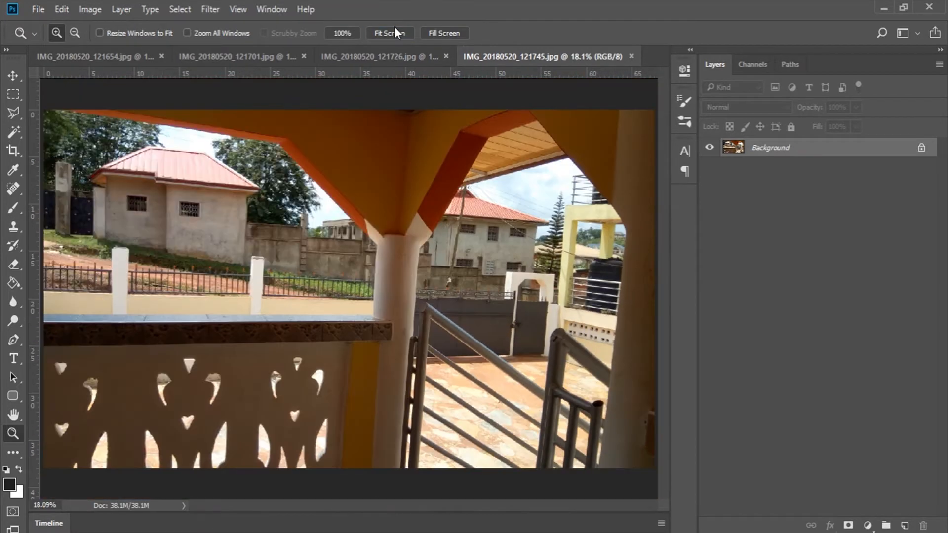
pyautogui.click(132, 52)
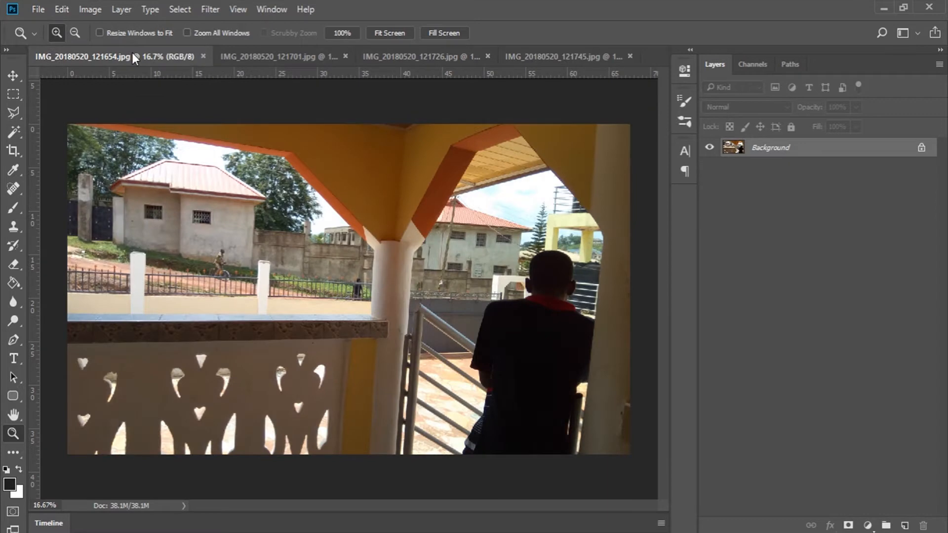
pyautogui.click(298, 58)
pyautogui.click(420, 51)
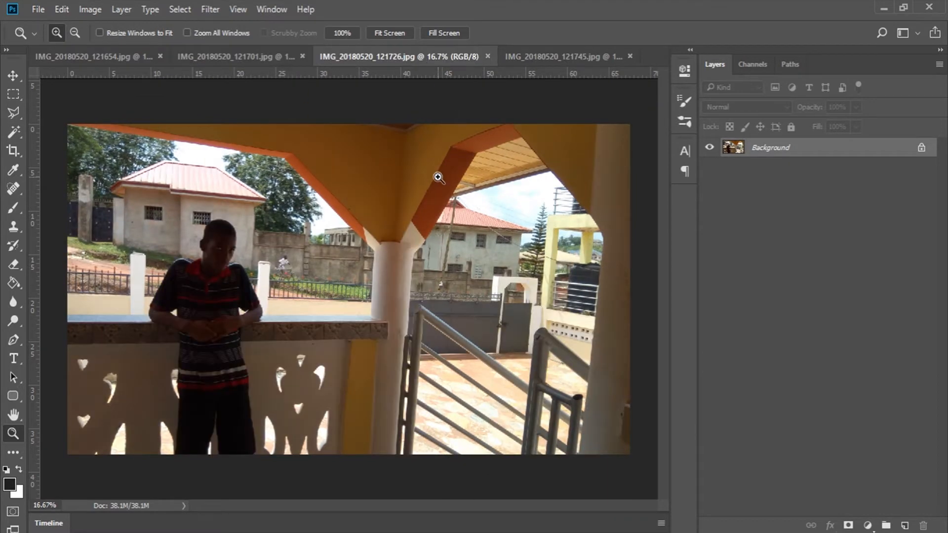
pyautogui.click(561, 49)
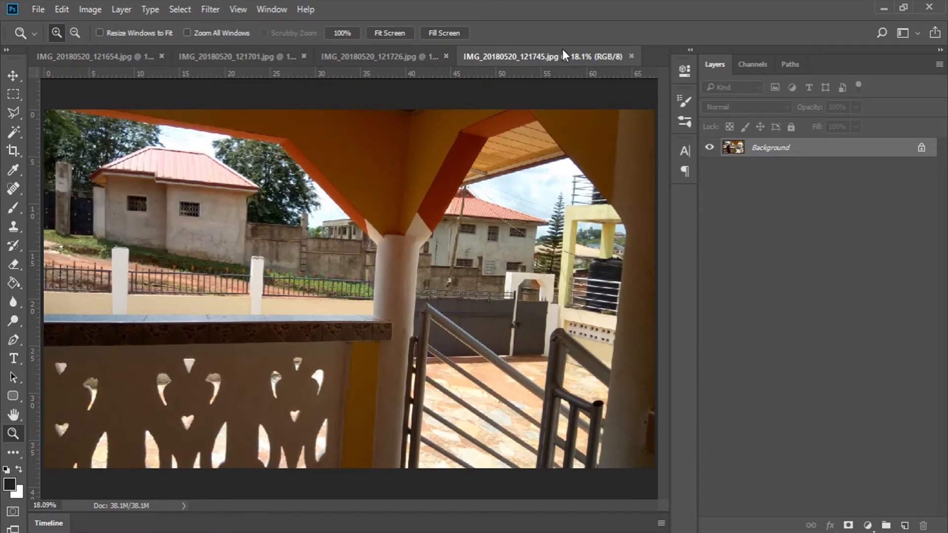
# Move the whole IMG_20180520_121726.jpg image into IMG_20180520_121745.jpg as a new layer, closing the source without saving
pyautogui.click(407, 55)
pyautogui.hotkey('ctrl', 'a')
pyautogui.hotkey('ctrl', 'x')
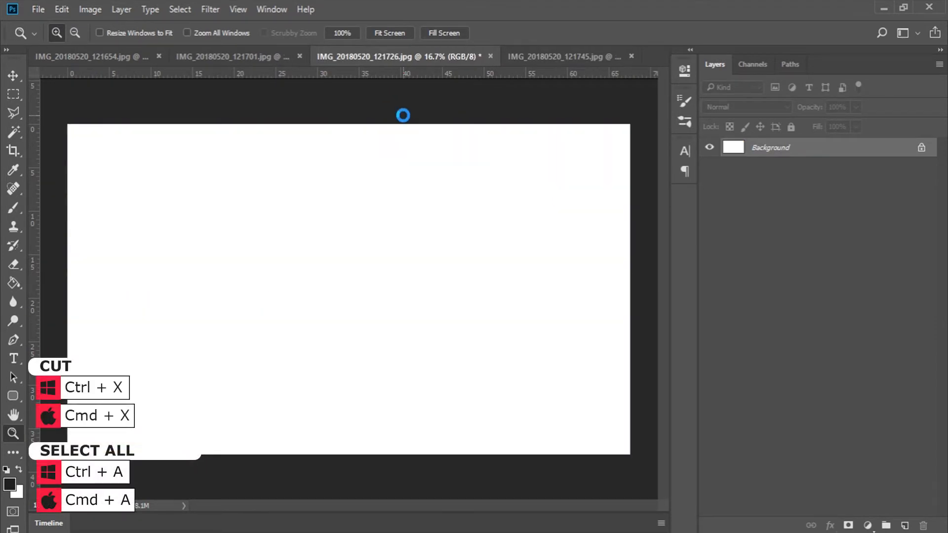
pyautogui.hotkey('ctrl', 'w')
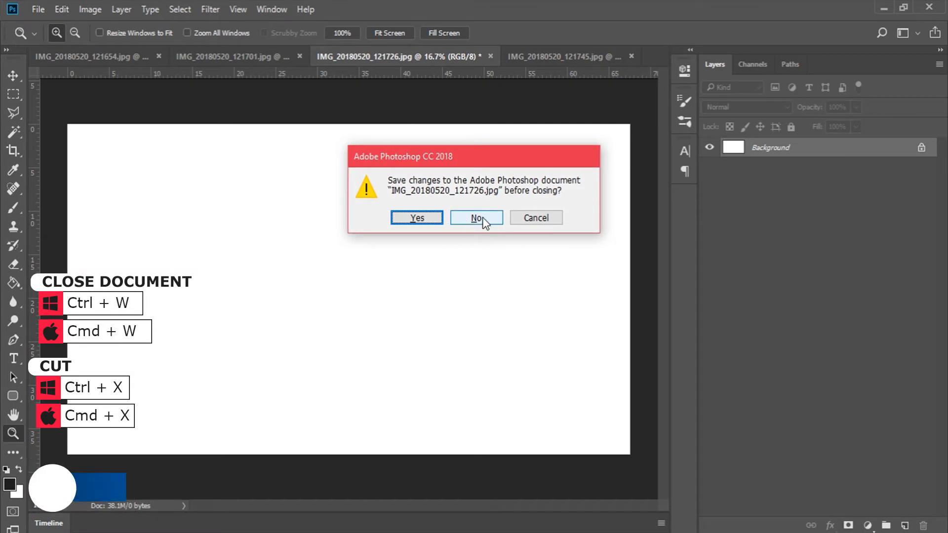
pyautogui.click(483, 218)
pyautogui.hotkey('ctrl', 'v')
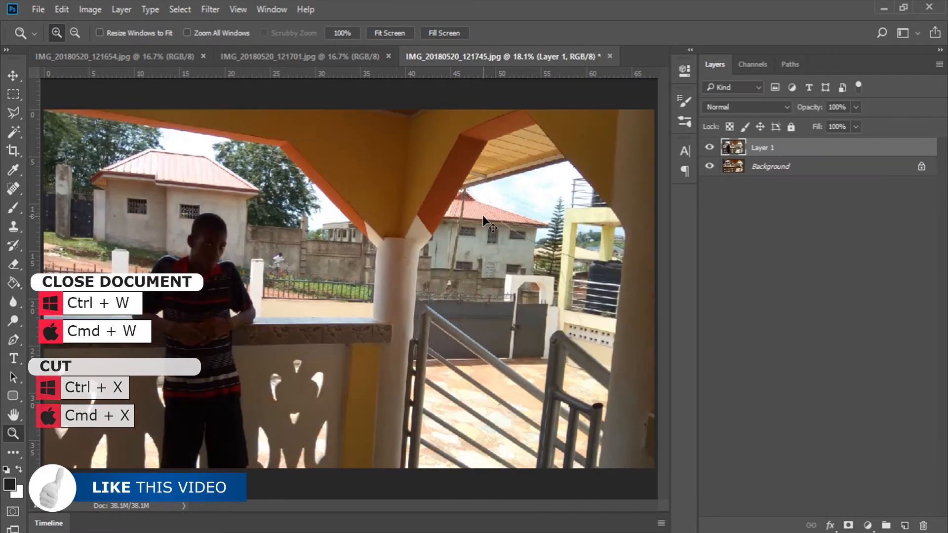
# Move the whole IMG_20180520_121701.jpg image into IMG_20180520_121745.jpg as a new layer, closing the source without saving
pyautogui.click(347, 56)
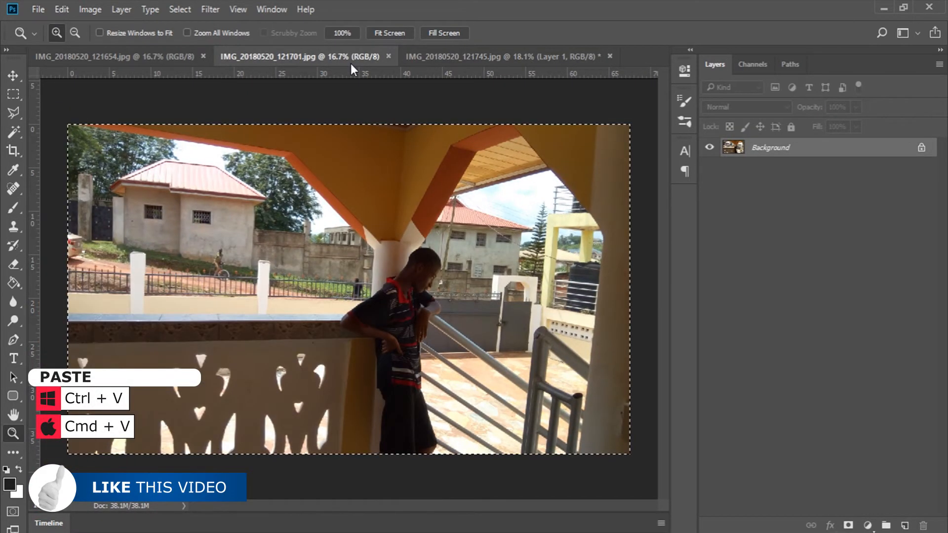
pyautogui.hotkey('ctrl', 'x')
pyautogui.hotkey('ctrl', 'w')
pyautogui.click(484, 218)
pyautogui.hotkey('ctrl', 'v')
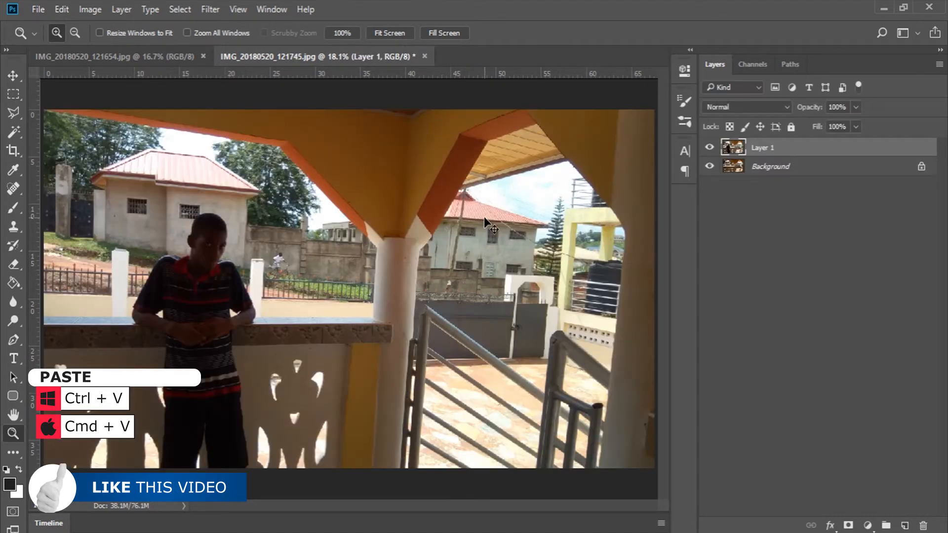
pyautogui.hotkey('ctrl', 'v')
# Move the whole IMG_20180520_121654.jpg image into IMG_20180520_121745.jpg as a new layer, closing the source without saving
pyautogui.click(115, 57)
pyautogui.hotkey('ctrl', 'a')
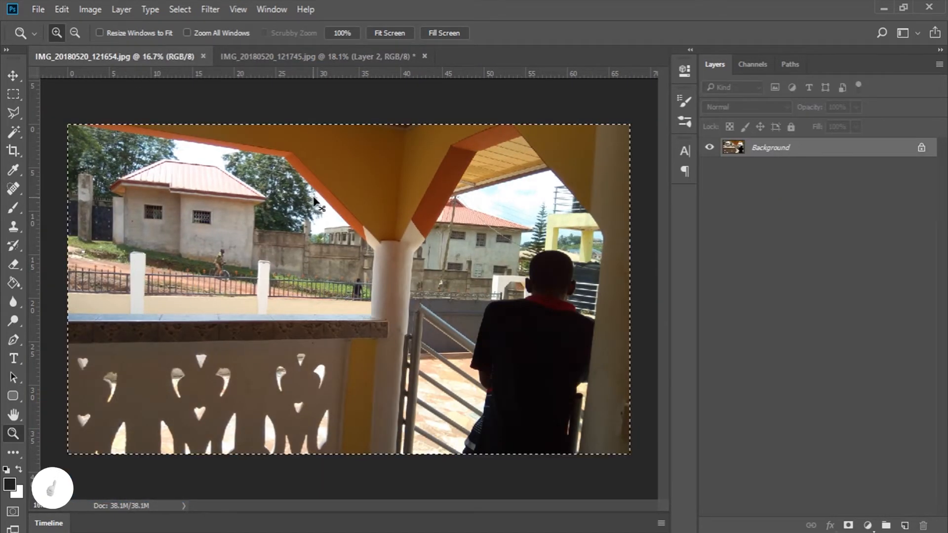
pyautogui.hotkey('ctrl', 'x')
pyautogui.hotkey('ctrl', 'w')
pyautogui.click(487, 218)
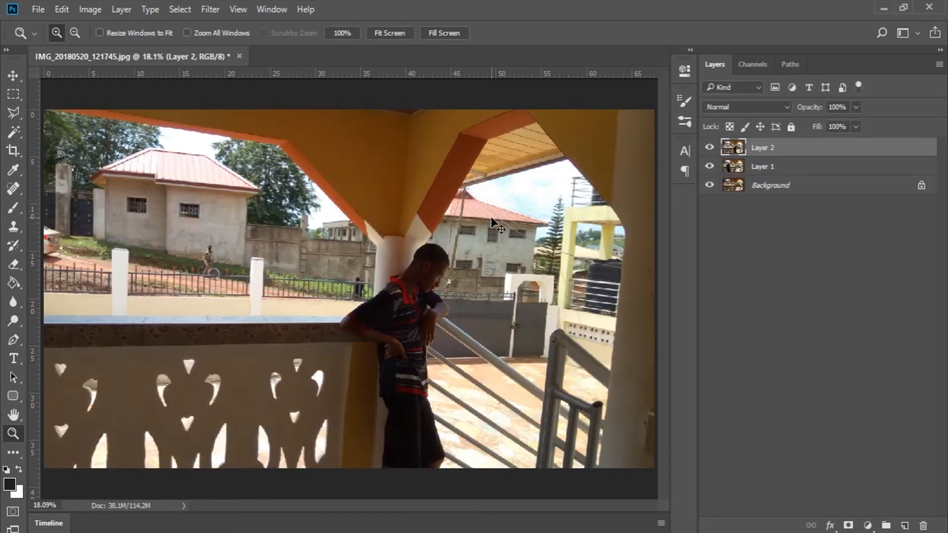
pyautogui.hotkey('ctrl', 'v')
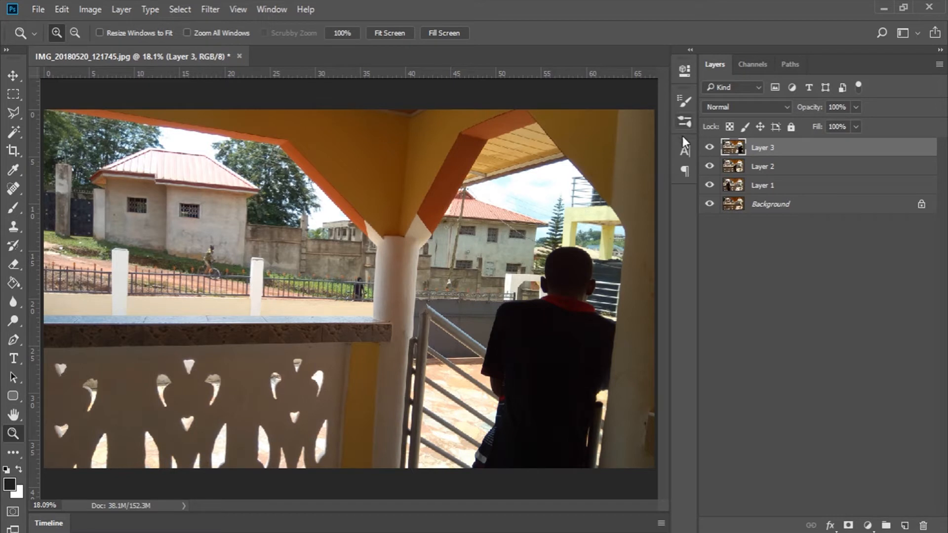
# Check the photo on each stacked layer by hiding Layers 3, 2 and 1 in turn and showing them again
pyautogui.click(709, 151)
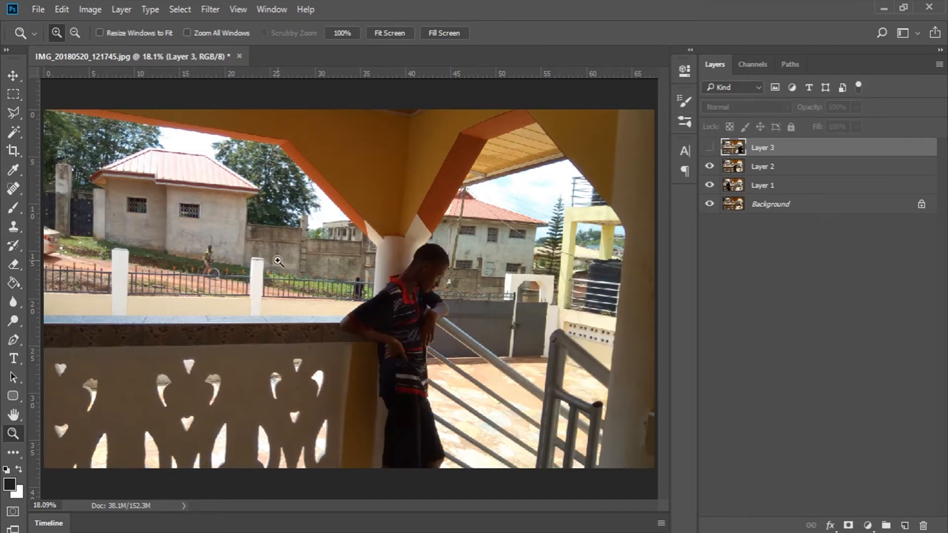
pyautogui.click(709, 168)
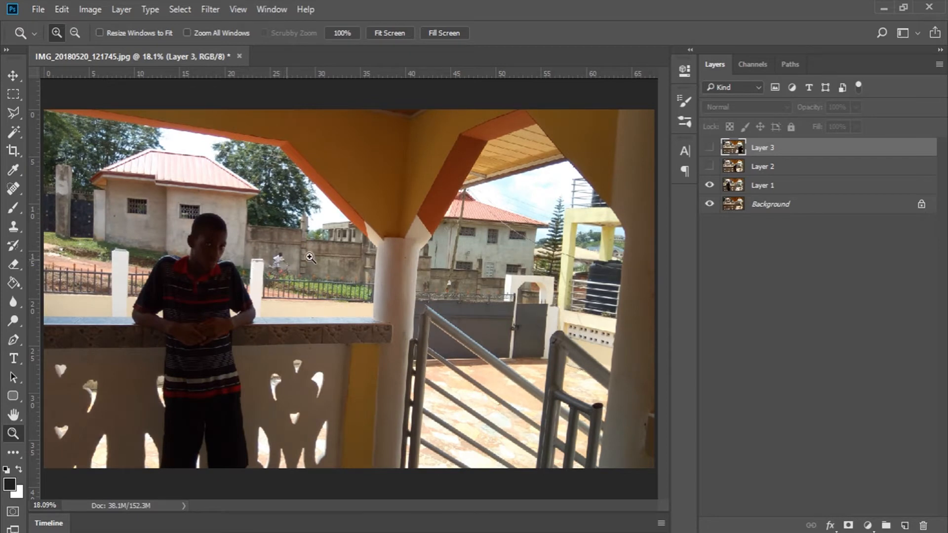
pyautogui.click(708, 185)
pyautogui.click(708, 185)
pyautogui.click(708, 166)
pyautogui.click(709, 148)
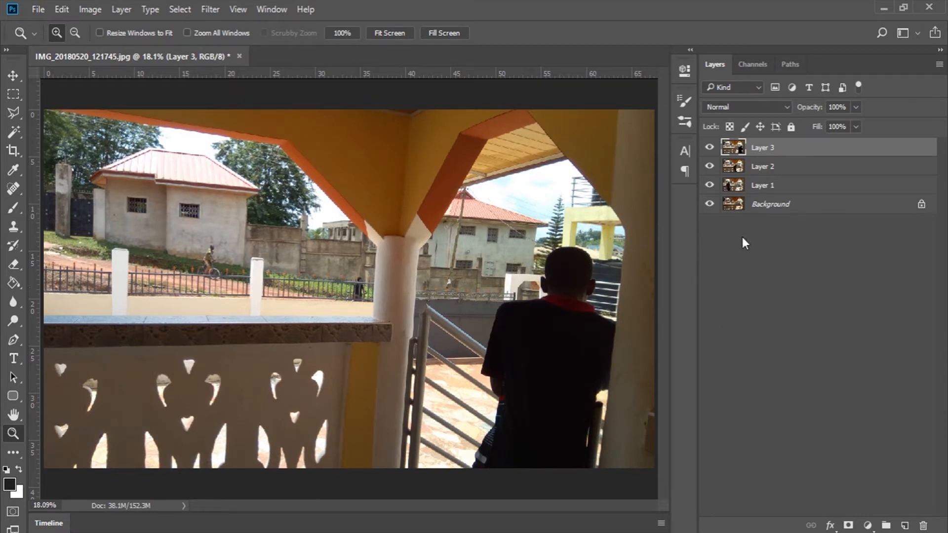
# Convert the Background into a regular layer named BASE IMAGE and lock it completely
pyautogui.doubleClick(769, 205)
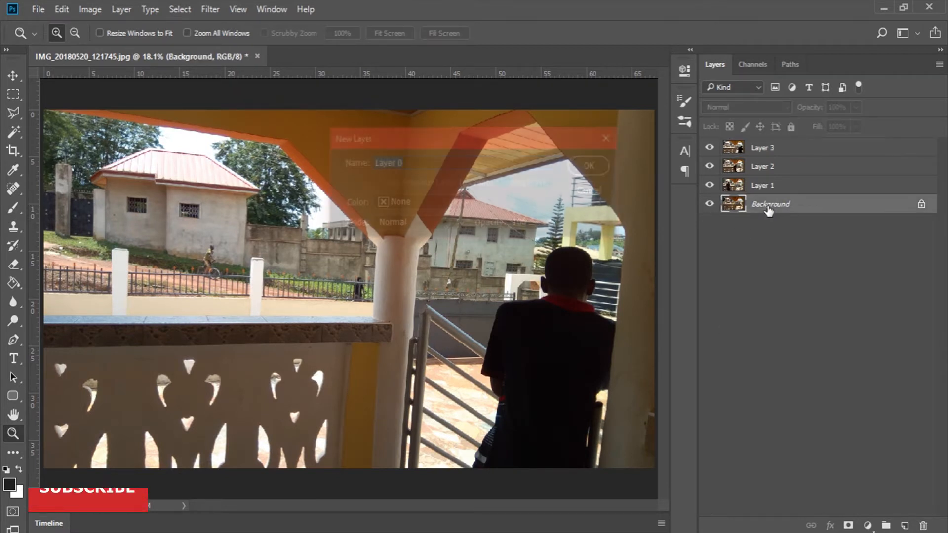
pyautogui.click(586, 173)
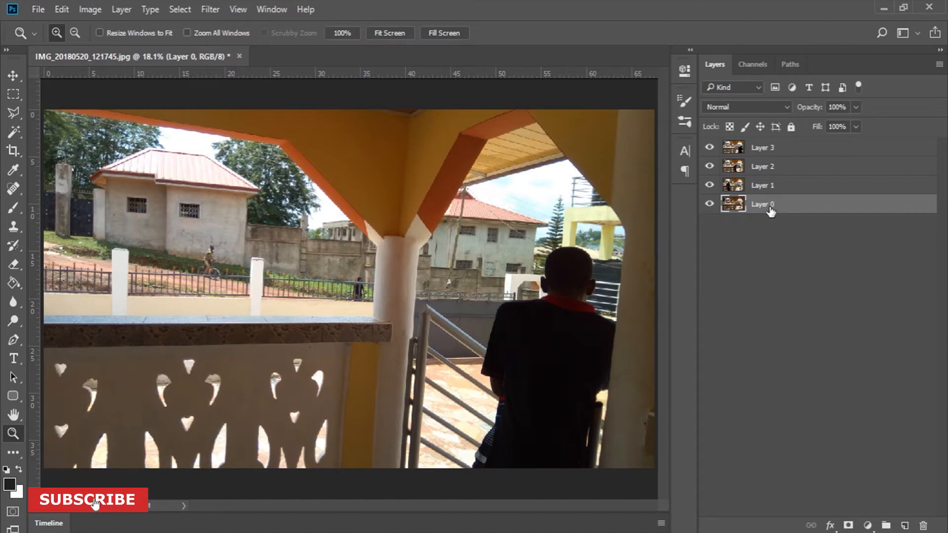
pyautogui.doubleClick(769, 204)
pyautogui.write('BASE IMAGE')
pyautogui.press('Return')
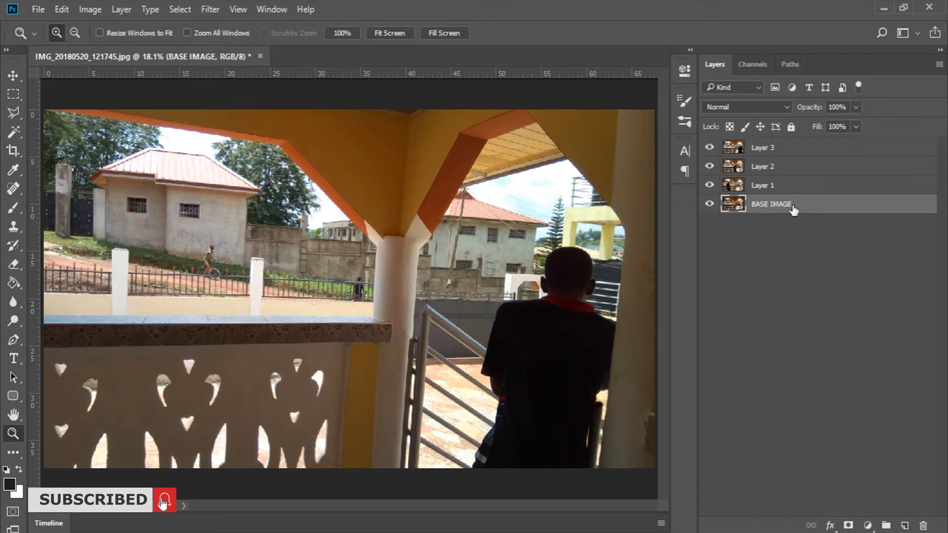
pyautogui.click(792, 128)
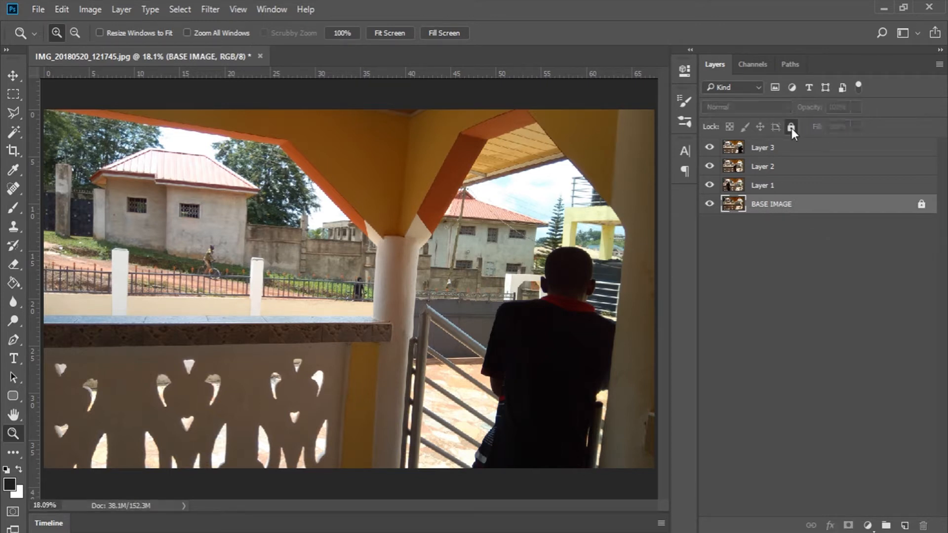
pyautogui.click(792, 227)
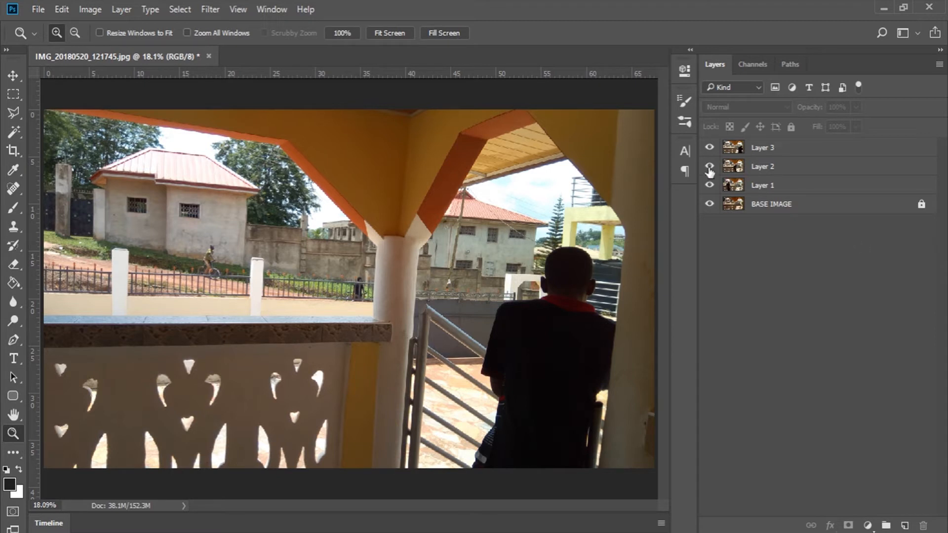
# Add a white layer mask to Layer 3
pyautogui.click(710, 148)
pyautogui.click(709, 148)
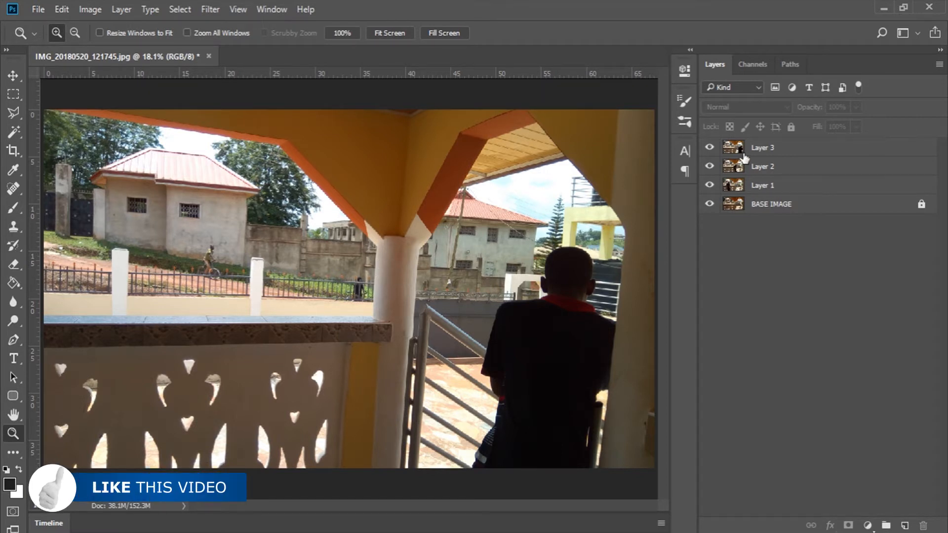
pyautogui.click(771, 150)
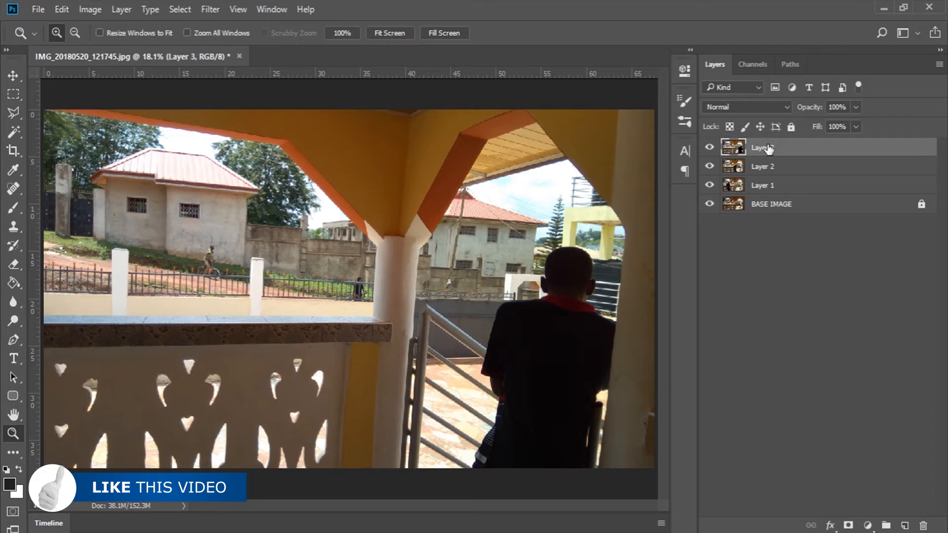
pyautogui.click(848, 525)
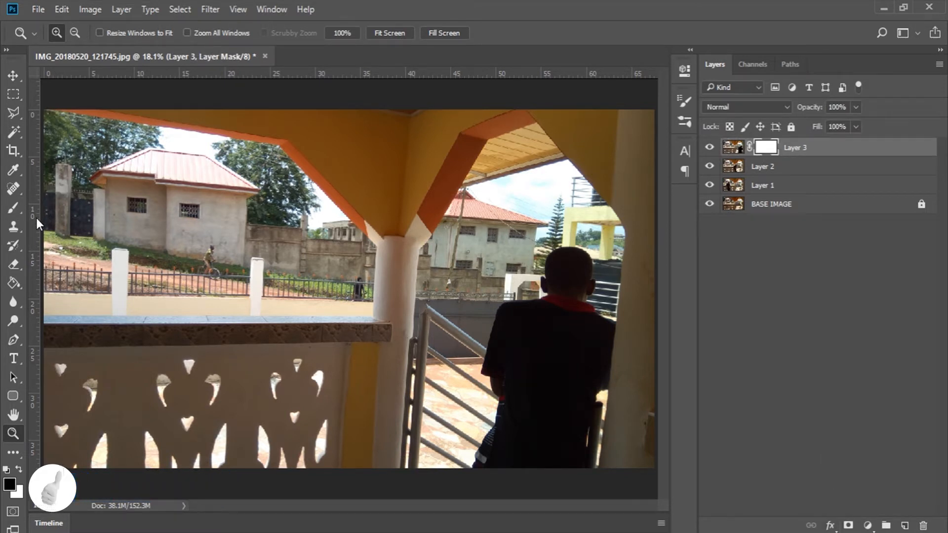
# Draw a loose freehand selection with the Lasso Tool around the person seen from behind on Layer 3
pyautogui.click(14, 113)
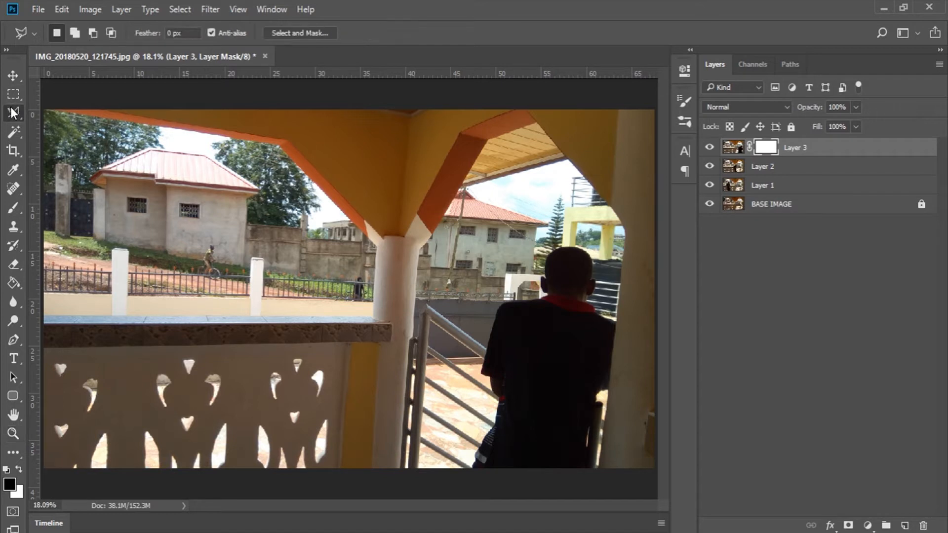
pyautogui.rightClick(13, 113)
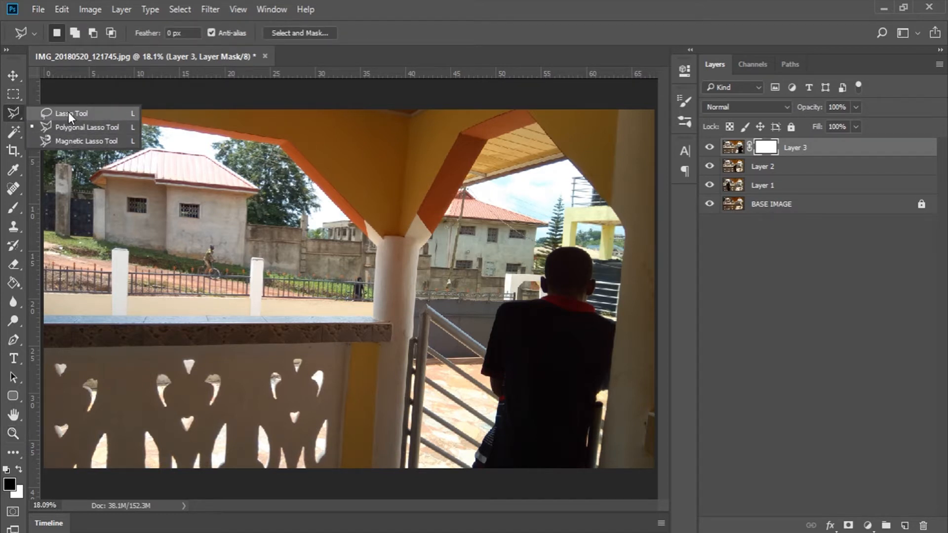
pyautogui.click(68, 113)
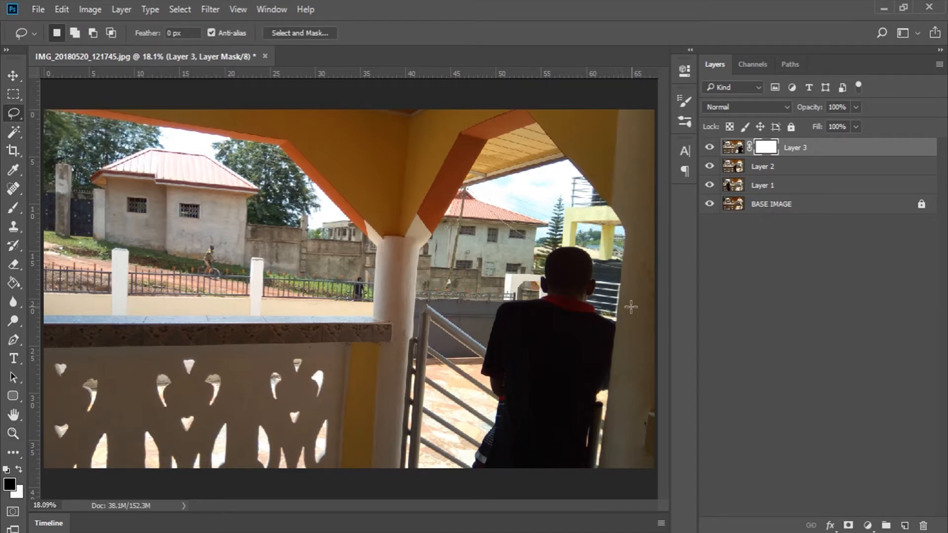
pyautogui.moveTo(630, 308)
pyautogui.mouseDown()
pyautogui.moveTo(590, 232)
pyautogui.moveTo(547, 217)
pyautogui.mouseUp()
pyautogui.moveTo(511, 257); pyautogui.dragTo(469, 318)
pyautogui.moveTo(469, 474)
pyautogui.mouseDown()
pyautogui.moveTo(571, 481)
pyautogui.moveTo(611, 458)
pyautogui.moveTo(643, 357)
pyautogui.moveTo(643, 306)
pyautogui.mouseUp()
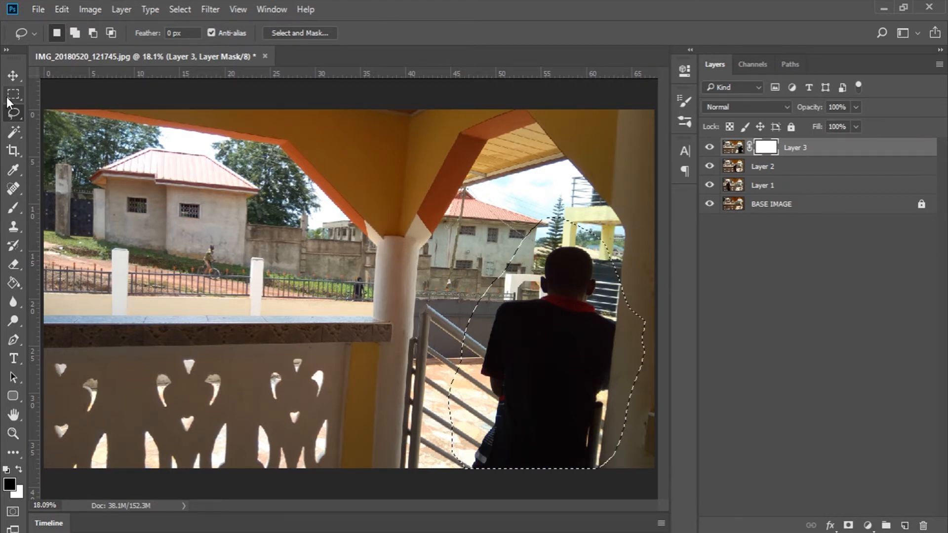
pyautogui.click(12, 207)
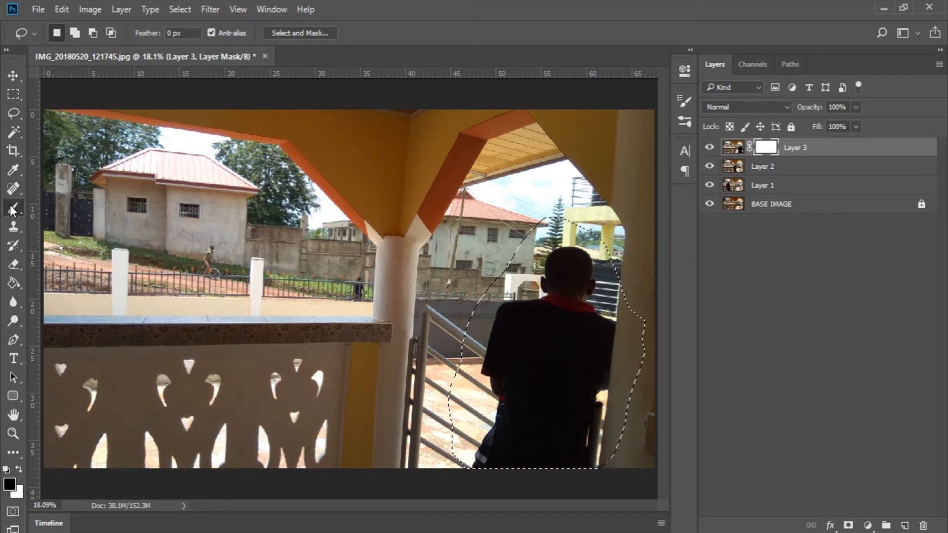
pyautogui.rightClick(295, 205)
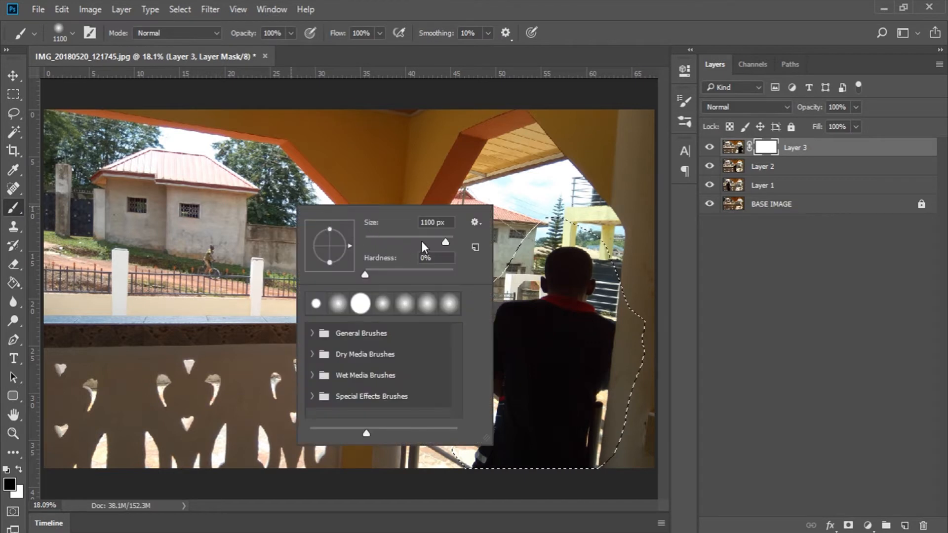
pyautogui.click(356, 172)
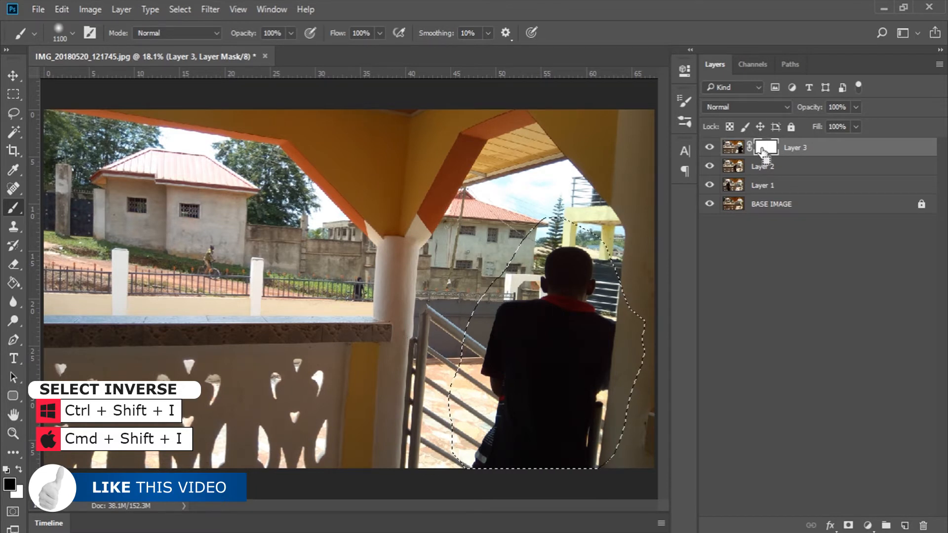
# Fill the selected area of Layer 3's mask with the black foreground colour
pyautogui.hotkey('alt', 'BackSpace')
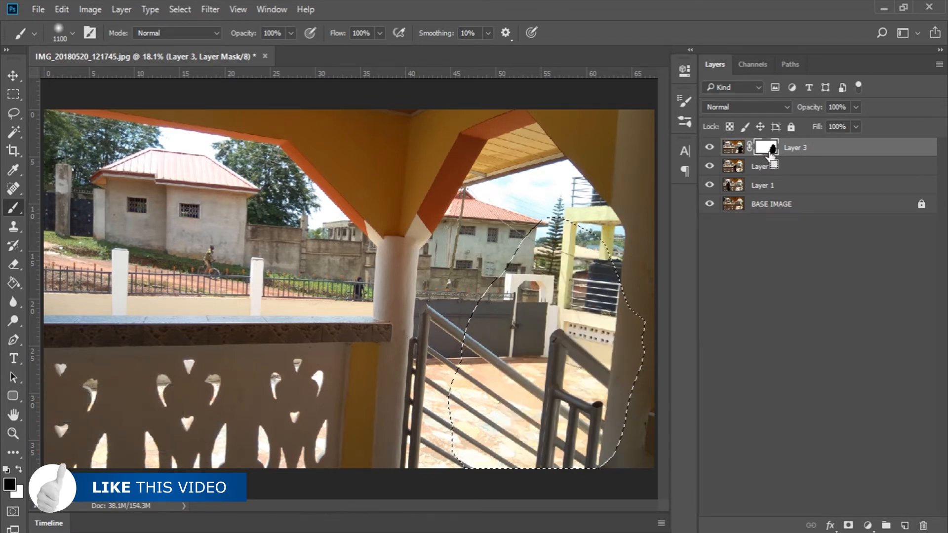
# Undo the mask fill and try filling Layer 3's mask with black over the inverted selection
pyautogui.hotkey('ctrl', 'z')
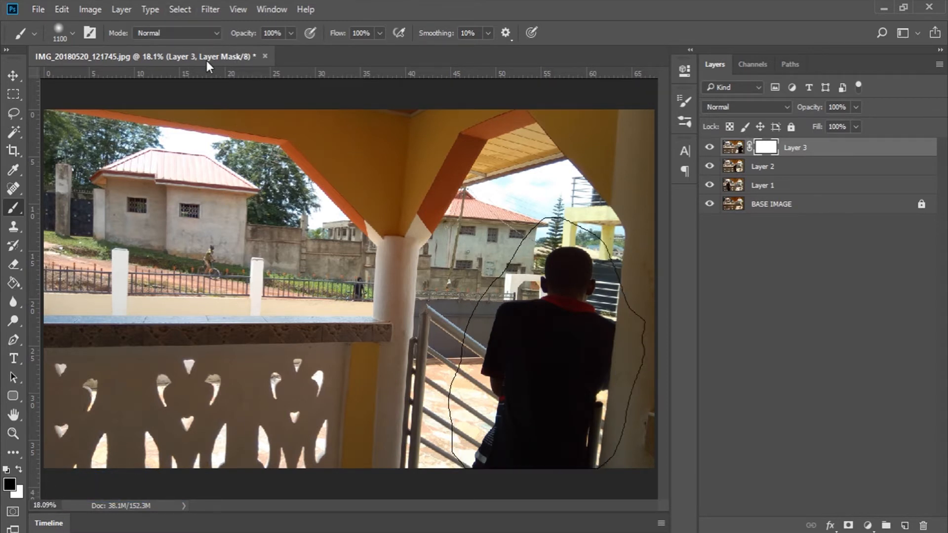
pyautogui.click(179, 10)
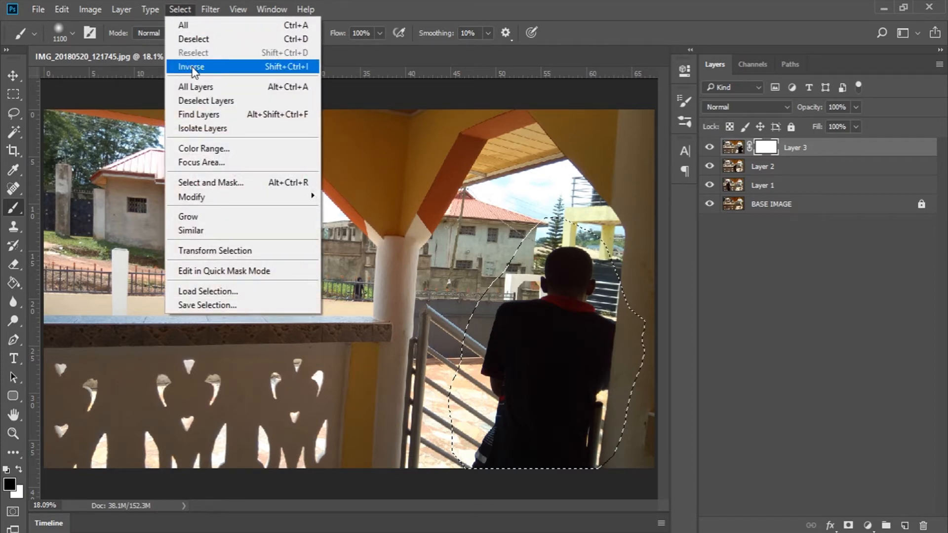
pyautogui.click(280, 66)
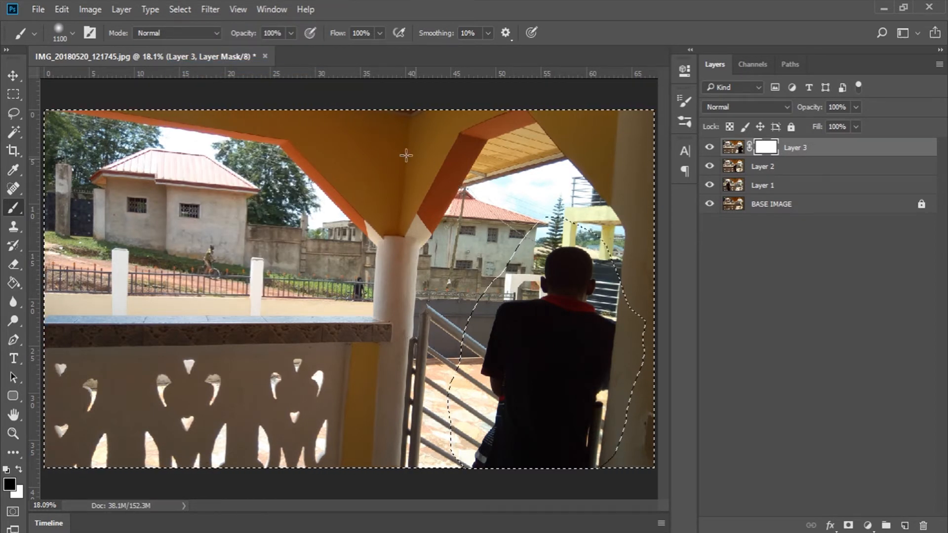
pyautogui.moveTo(432, 207)
pyautogui.mouseDown()
pyautogui.moveTo(434, 312)
pyautogui.moveTo(407, 382)
pyautogui.moveTo(411, 409)
pyautogui.moveTo(417, 392)
pyautogui.moveTo(404, 439)
pyautogui.moveTo(352, 168)
pyautogui.moveTo(337, 416)
pyautogui.moveTo(372, 315)
pyautogui.moveTo(364, 448)
pyautogui.moveTo(256, 227)
pyautogui.mouseUp()
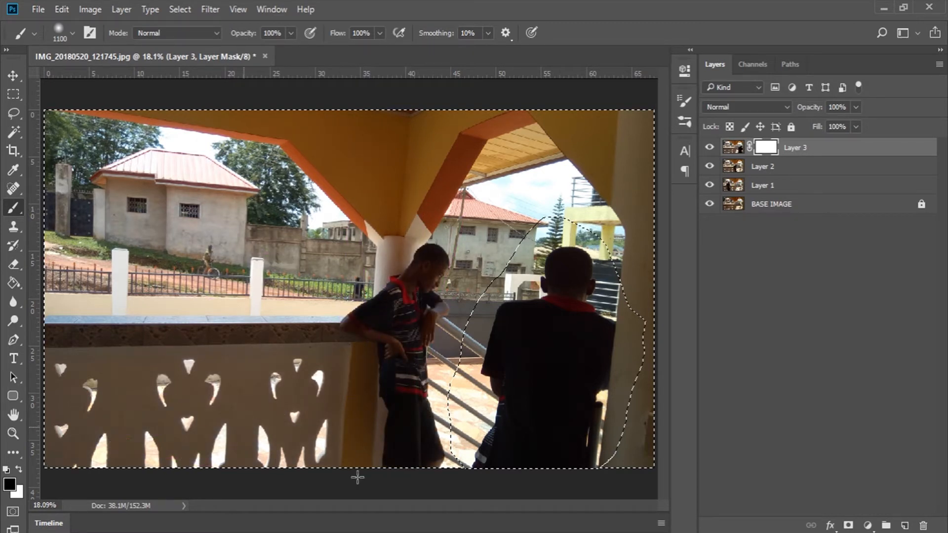
pyautogui.hotkey('alt', 'BackSpace')
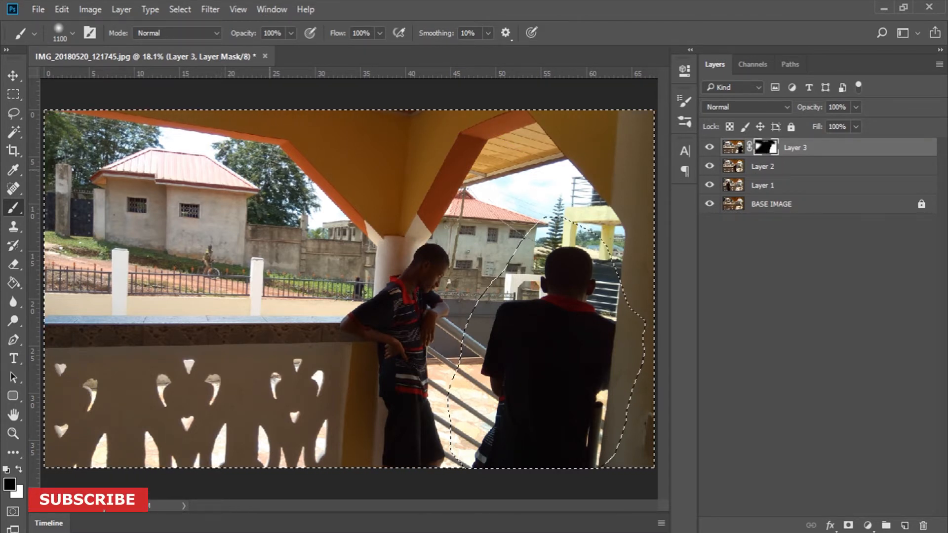
pyautogui.hotkey('ctrl', 'BackSpace')
pyautogui.hotkey('ctrl', 'shift', 'i')
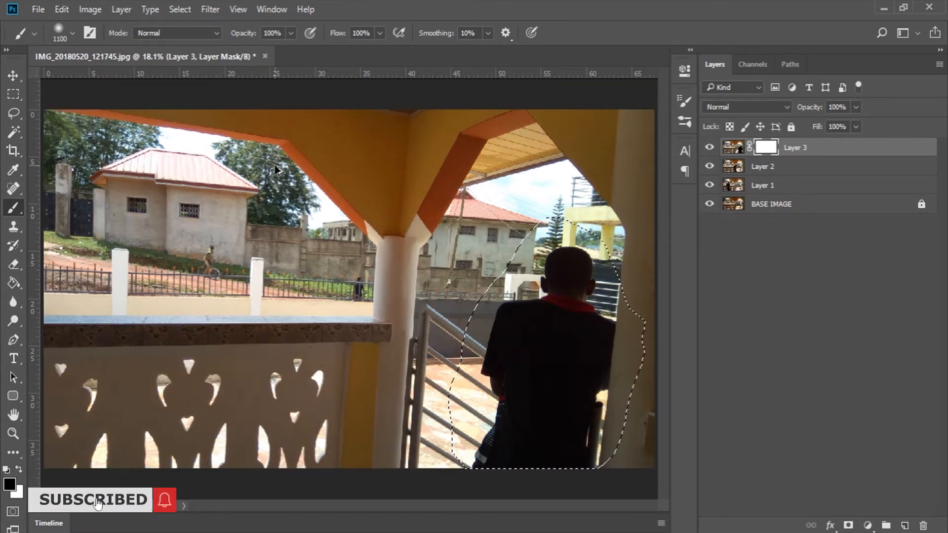
# Delete Layer 3's white mask and add a new layer mask from the selection around the person seen from behind
pyautogui.rightClick(763, 151)
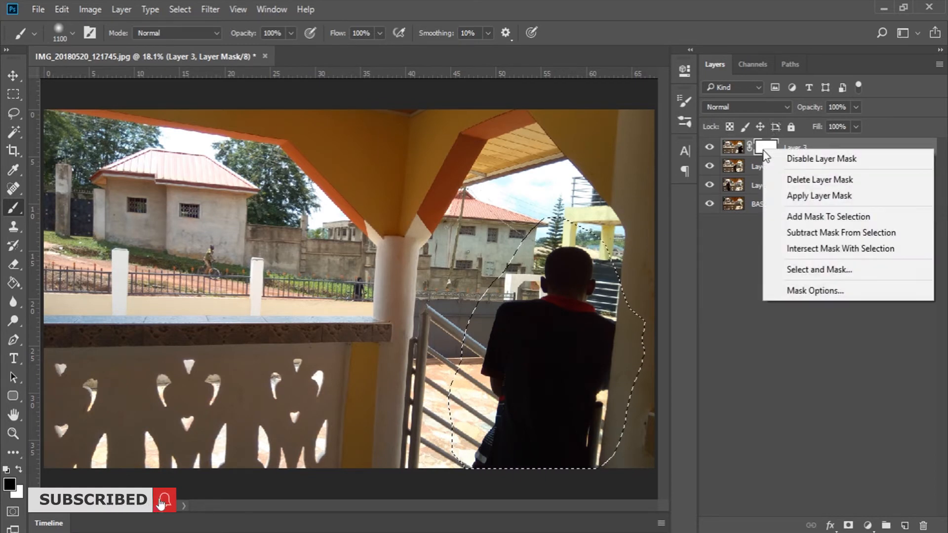
pyautogui.click(790, 178)
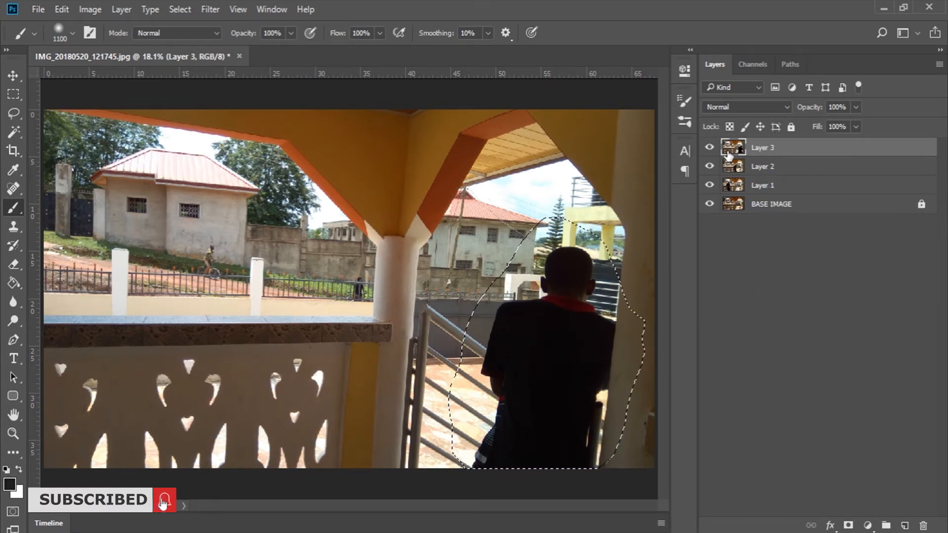
pyautogui.click(847, 525)
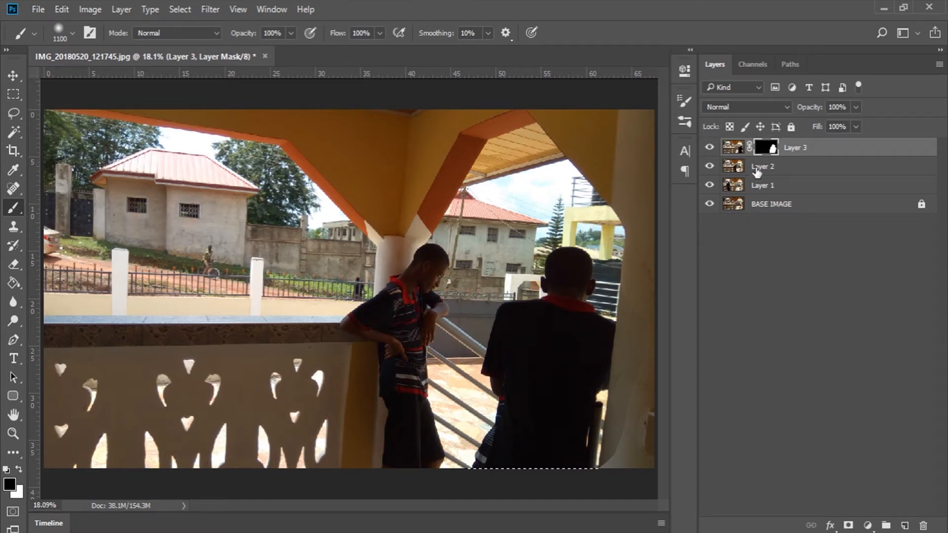
# Draw a loose Lasso selection around the leaning person on Layer 2 and turn it into a layer mask
pyautogui.click(709, 168)
pyautogui.click(709, 167)
pyautogui.click(763, 167)
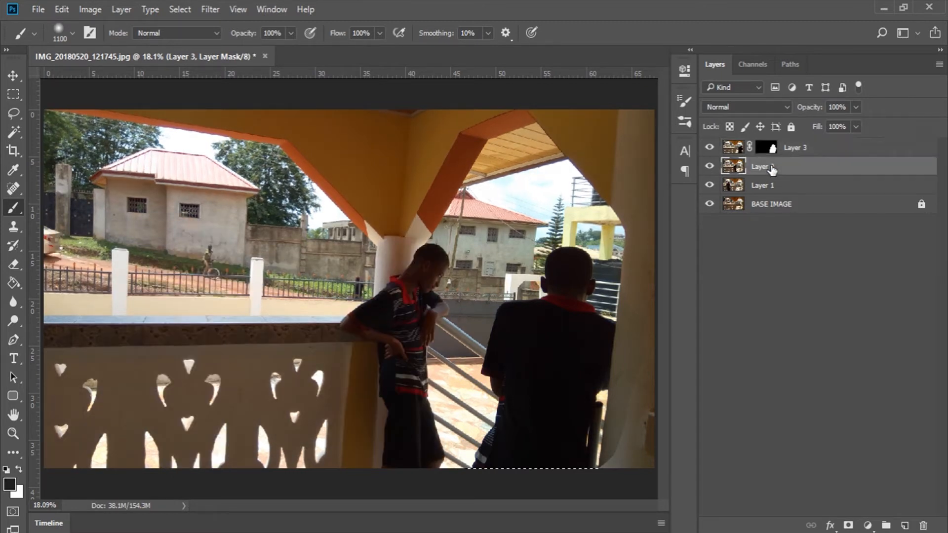
pyautogui.click(13, 113)
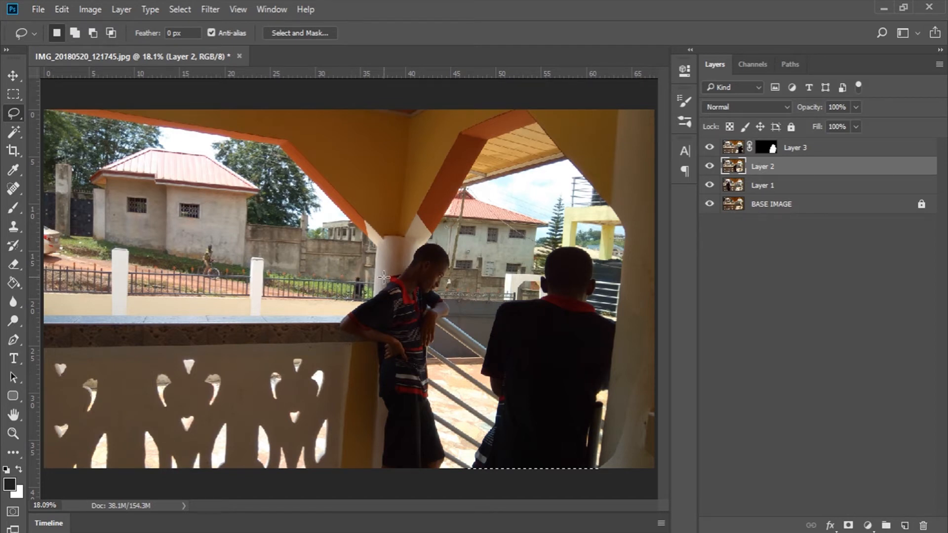
pyautogui.moveTo(370, 295)
pyautogui.mouseDown()
pyautogui.moveTo(332, 326)
pyautogui.moveTo(368, 396)
pyautogui.moveTo(364, 467)
pyautogui.moveTo(401, 482)
pyautogui.moveTo(442, 482)
pyautogui.moveTo(453, 473)
pyautogui.mouseUp()
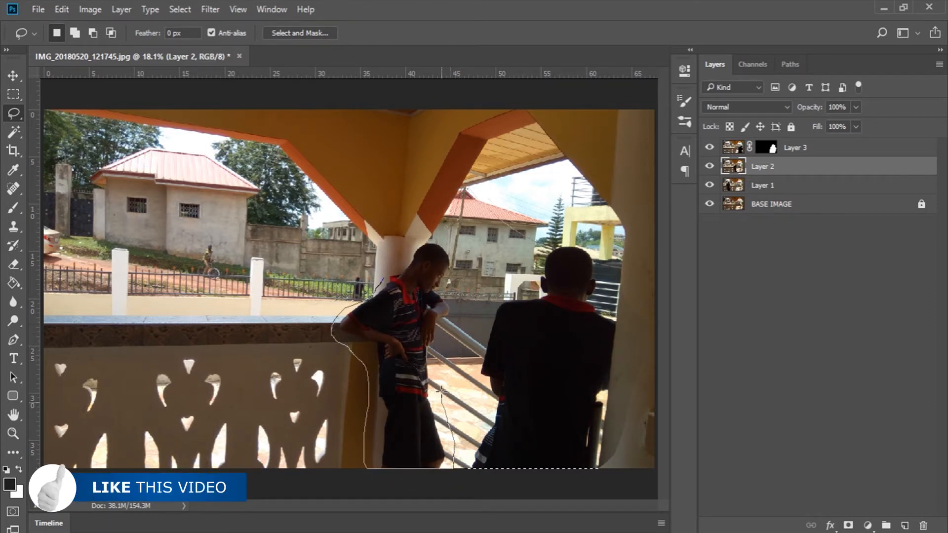
pyautogui.moveTo(441, 391)
pyautogui.mouseDown()
pyautogui.moveTo(466, 290)
pyautogui.moveTo(441, 226)
pyautogui.moveTo(417, 241)
pyautogui.moveTo(432, 228)
pyautogui.mouseUp()
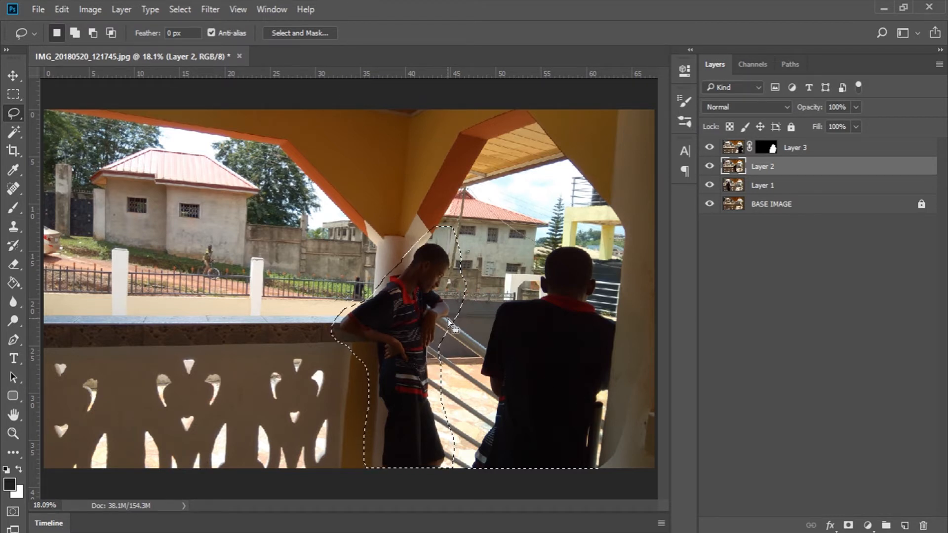
pyautogui.click(847, 525)
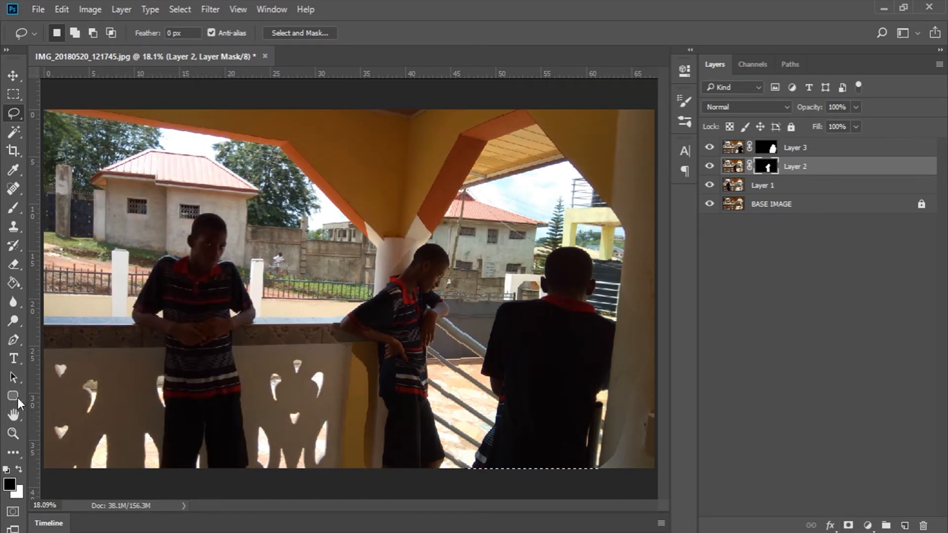
# Set the Brush Tool's size to 21 px for touching up Layer 2's mask beside the leaning person's head
pyautogui.click(13, 434)
pyautogui.moveTo(243, 197); pyautogui.dragTo(481, 424)
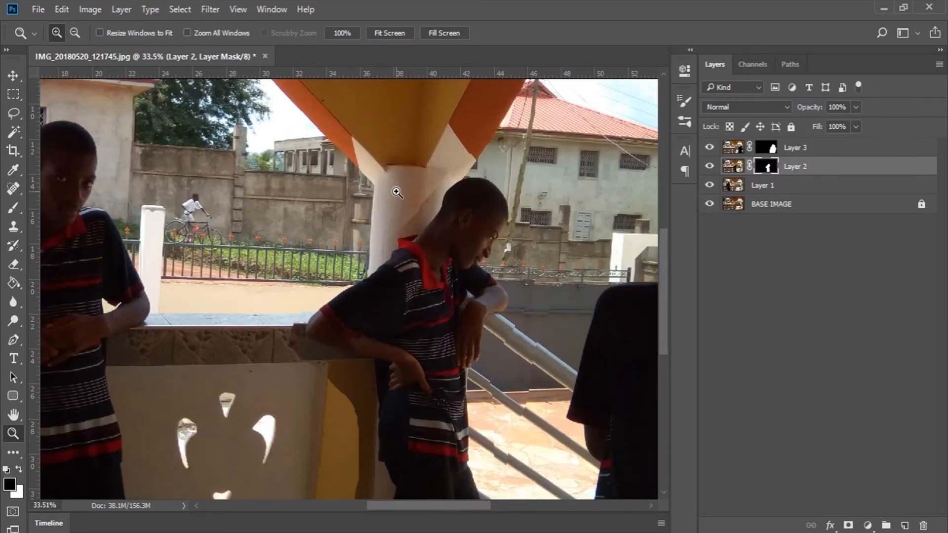
pyautogui.click(397, 192)
pyautogui.click(467, 192)
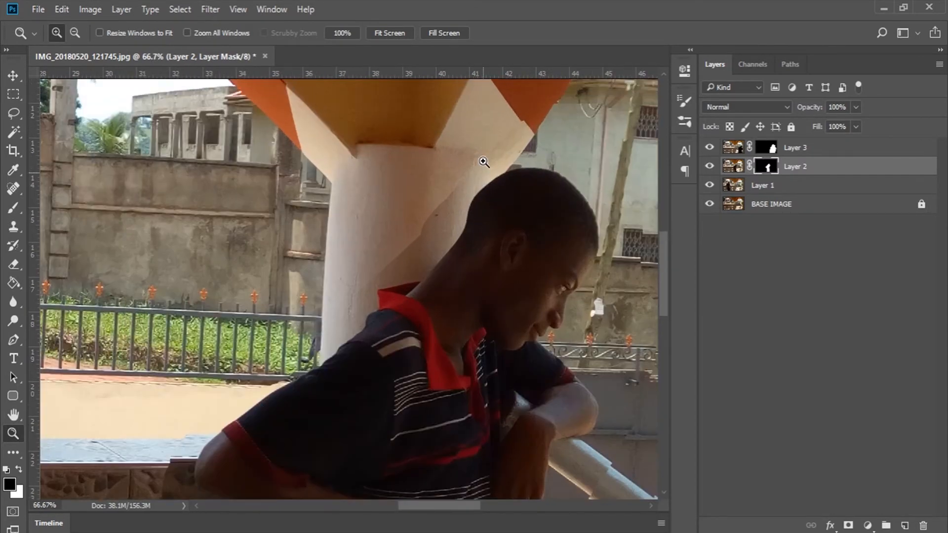
pyautogui.scroll(1, 482, 161)
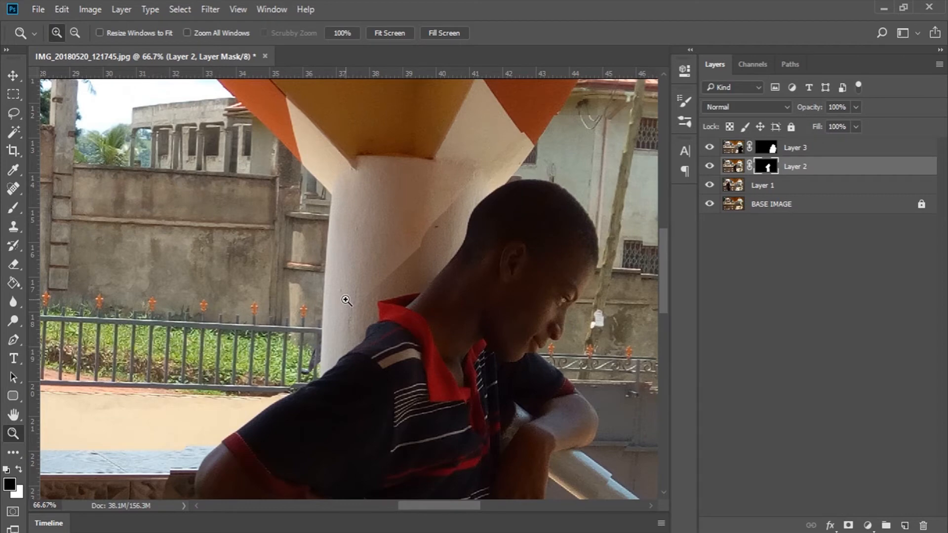
pyautogui.click(383, 285)
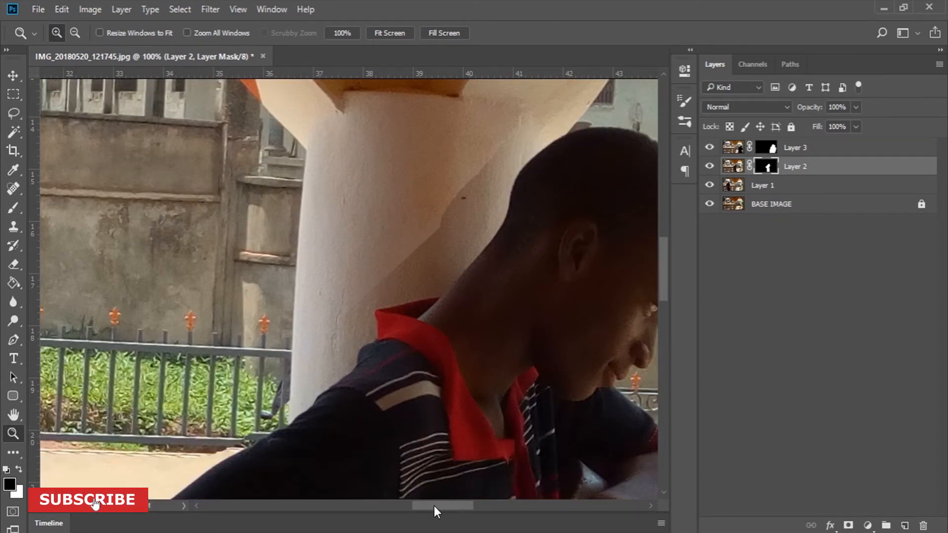
pyautogui.moveTo(434, 505); pyautogui.dragTo(439, 508)
pyautogui.press('b')
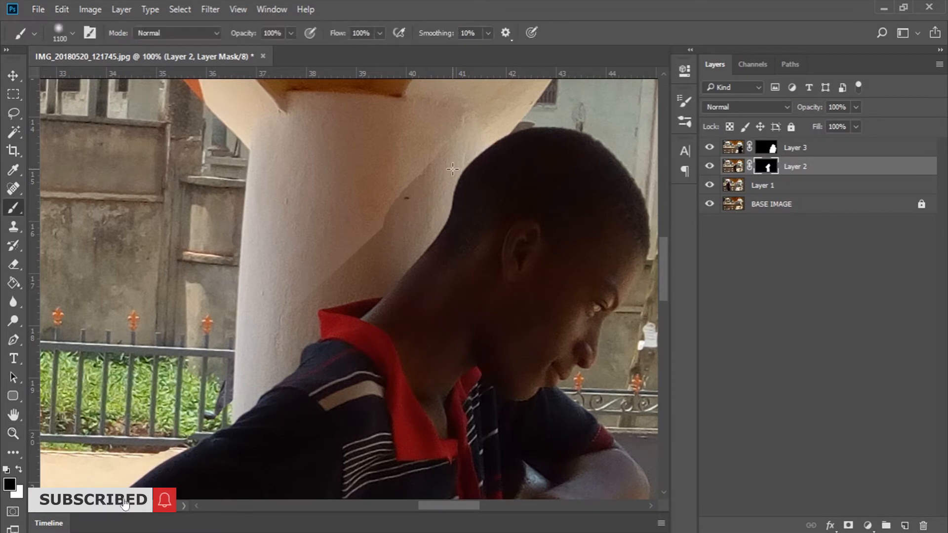
pyautogui.rightClick(452, 169)
pyautogui.click(529, 204)
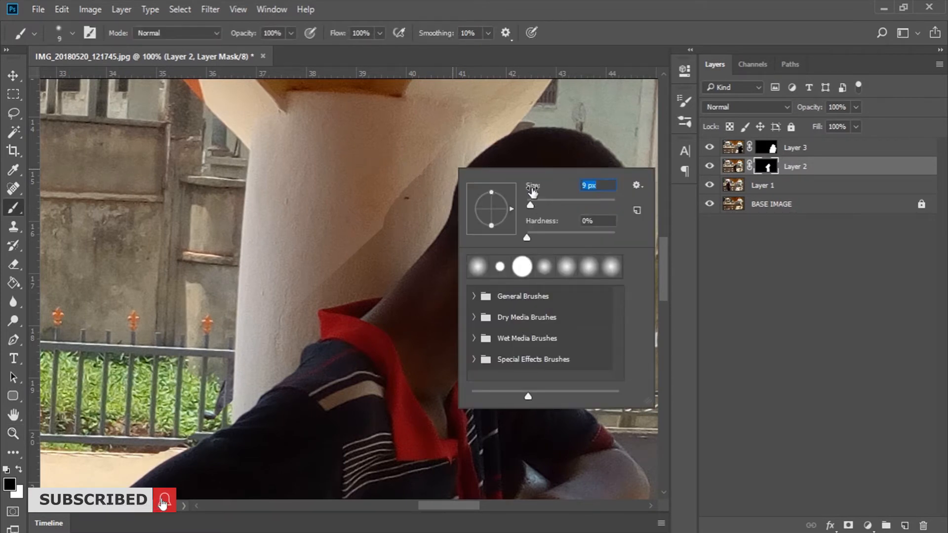
pyautogui.write('21')
pyautogui.click(735, 249)
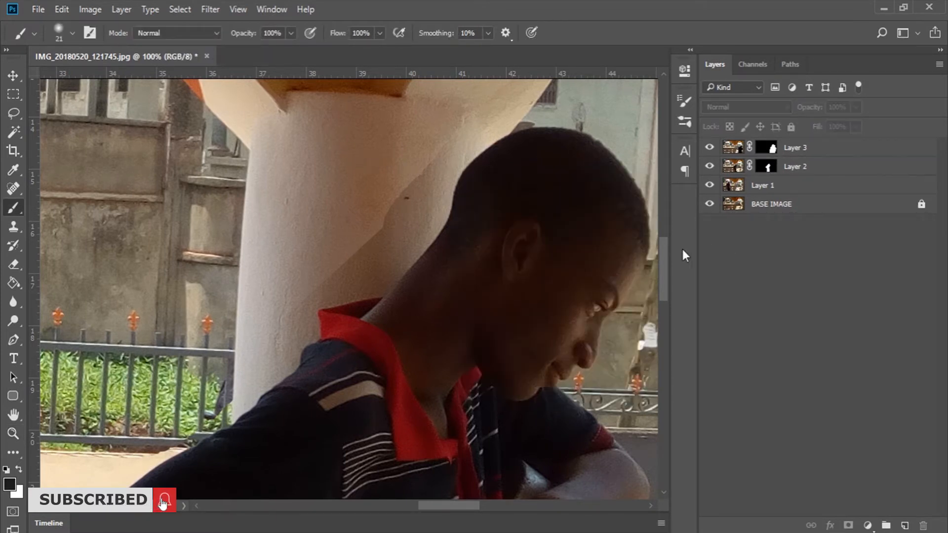
# Compare Layer 2 hidden and shown to examine the mask seams along the column and the window grille
pyautogui.press('z')
pyautogui.click(390, 32)
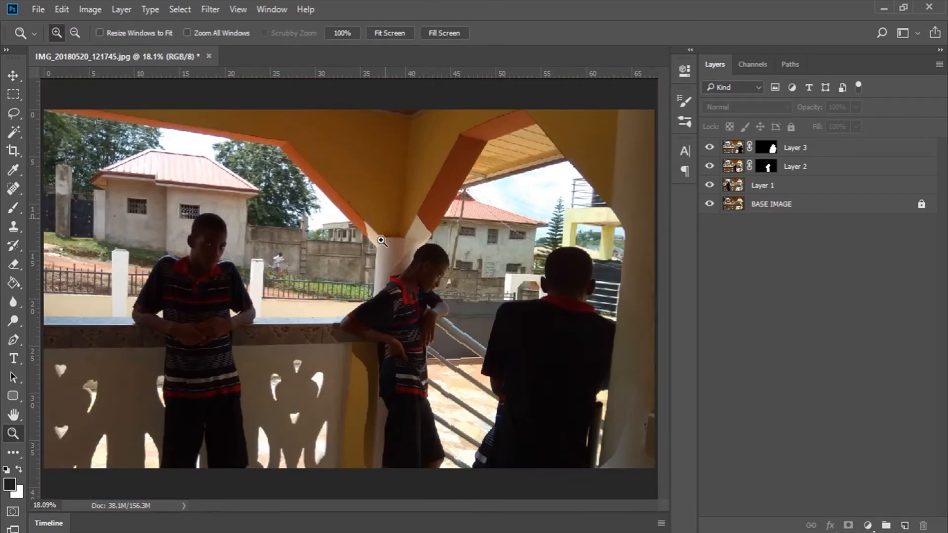
pyautogui.moveTo(381, 255); pyautogui.dragTo(447, 322)
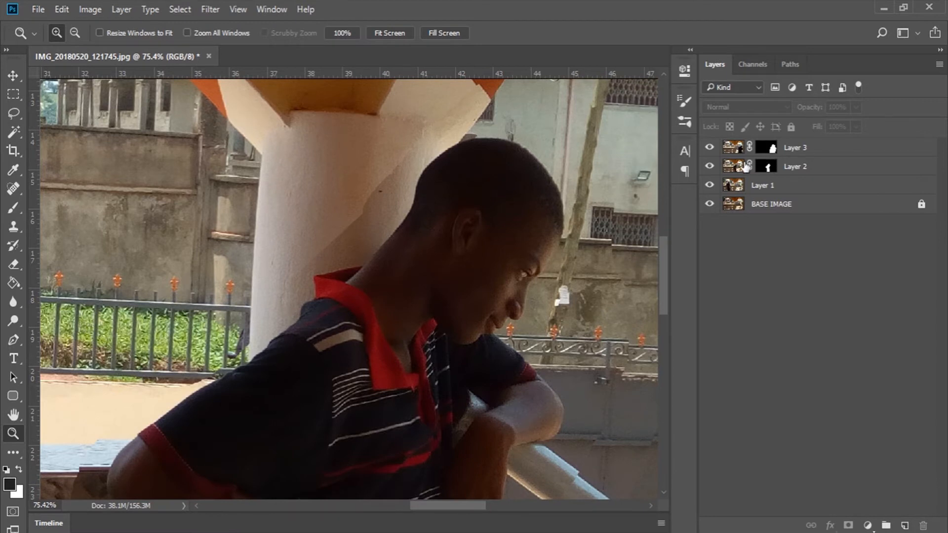
pyautogui.click(710, 167)
pyautogui.click(710, 166)
pyautogui.click(709, 167)
pyautogui.click(710, 167)
pyautogui.click(621, 236)
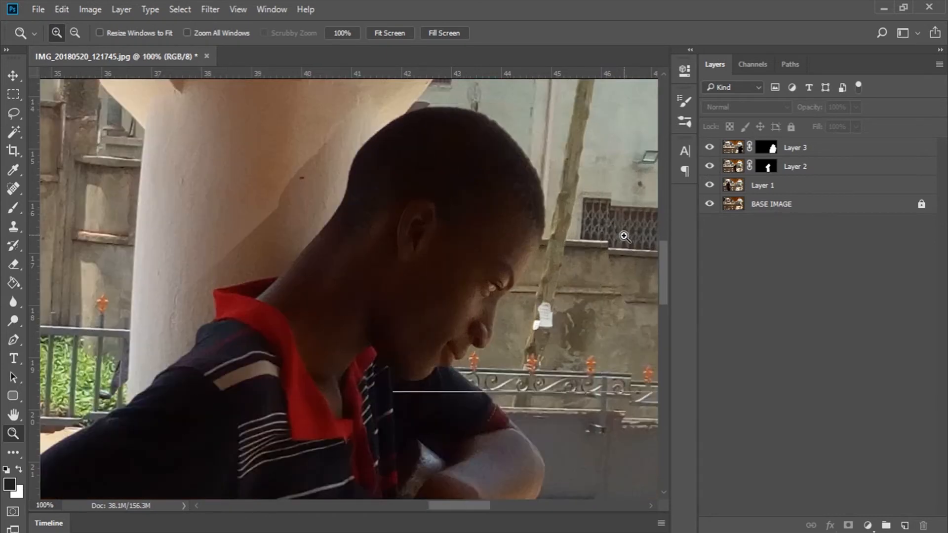
pyautogui.click(623, 246)
pyautogui.click(623, 245)
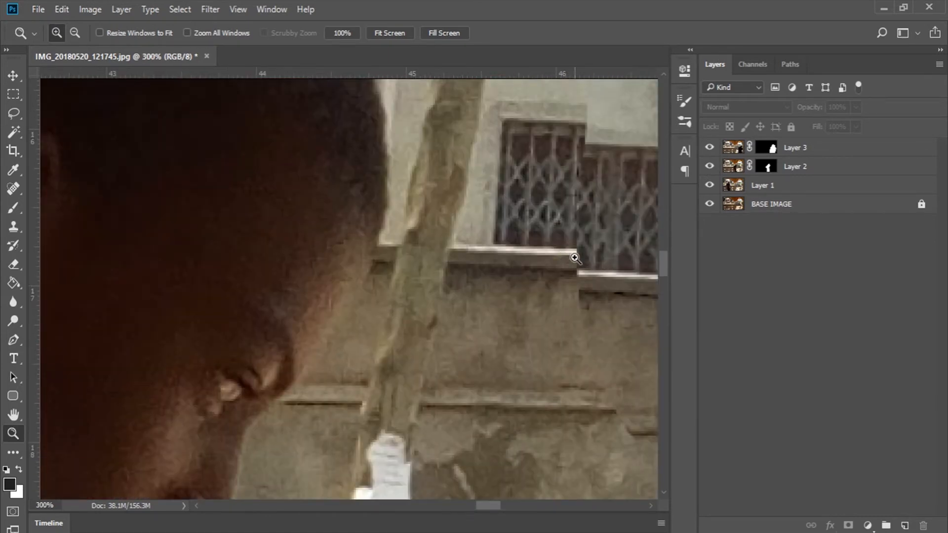
pyautogui.click(709, 167)
pyautogui.click(709, 167)
pyautogui.click(710, 166)
pyautogui.click(709, 168)
# Examine the edges around the leaning person, from the column to the fence, gate and handrail, for misalignment
pyautogui.click(389, 37)
pyautogui.moveTo(312, 223); pyautogui.dragTo(476, 343)
pyautogui.scroll(-2, 513, 353)
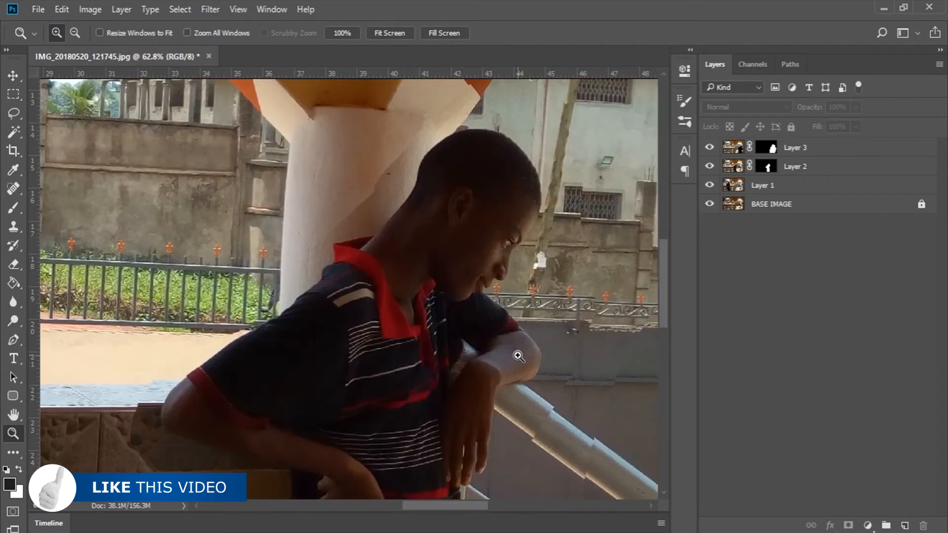
pyautogui.scroll(-2, 517, 354)
pyautogui.scroll(3, 514, 346)
pyautogui.click(438, 145)
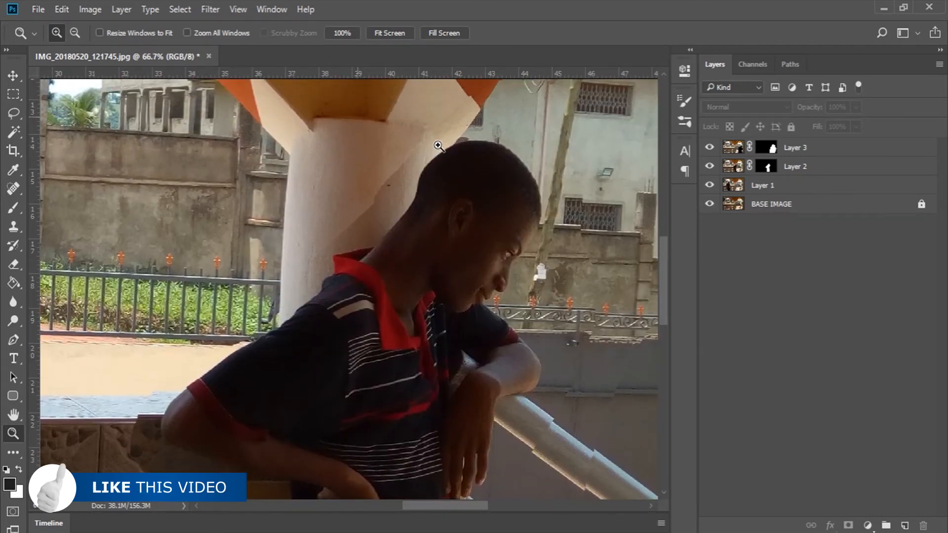
pyautogui.scroll(1, 437, 146)
pyautogui.click(408, 190)
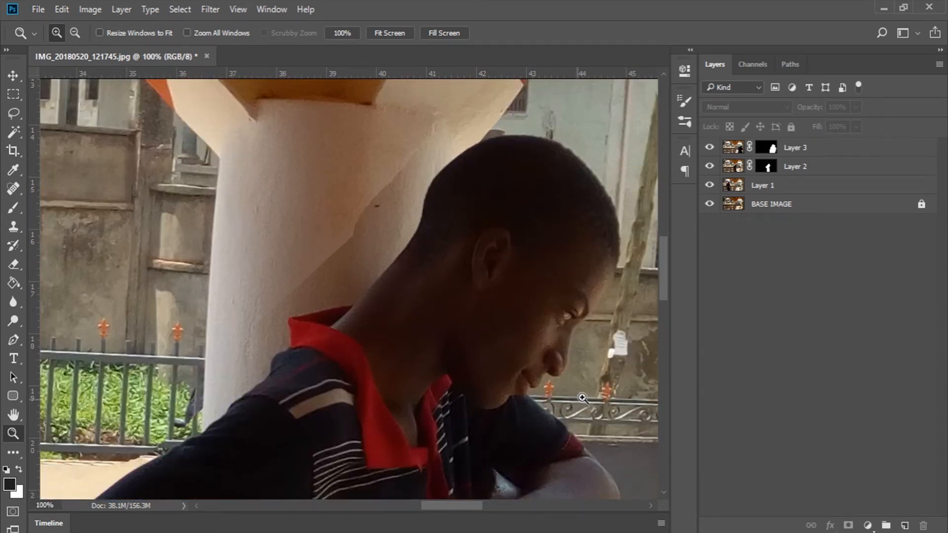
pyautogui.moveTo(477, 508); pyautogui.dragTo(484, 508)
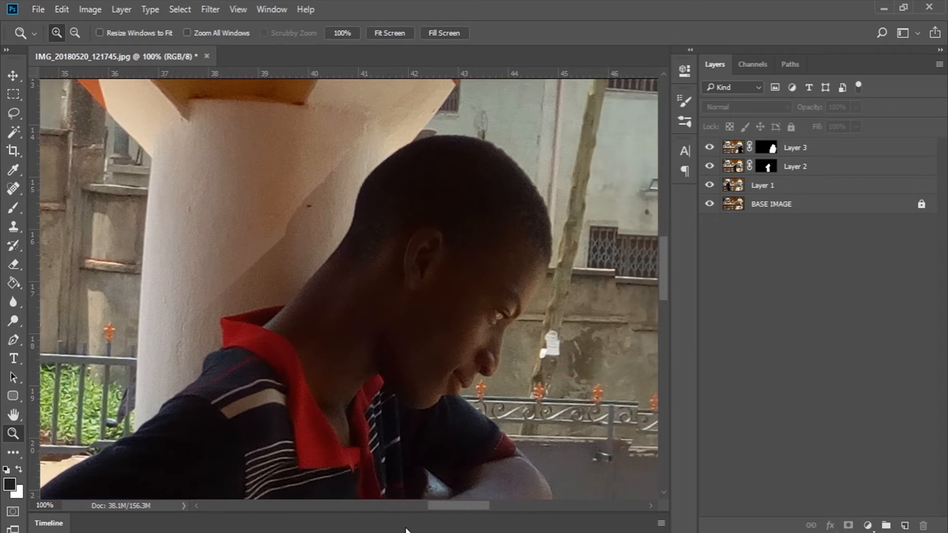
pyautogui.moveTo(452, 508); pyautogui.dragTo(464, 508)
pyautogui.scroll(-7, 547, 450)
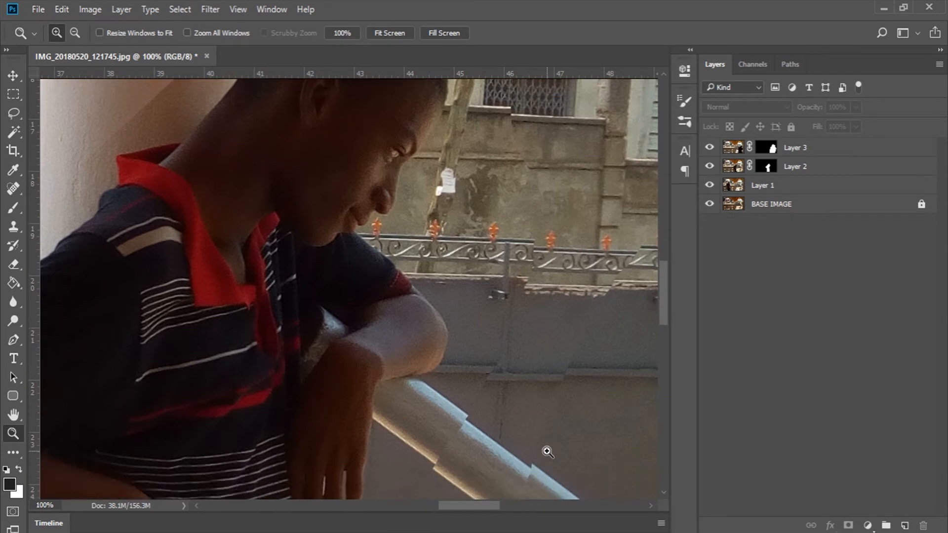
# Nudge Layer 2 with the Move Tool to line its handrail and fence up with the photo beneath
pyautogui.click(10, 78)
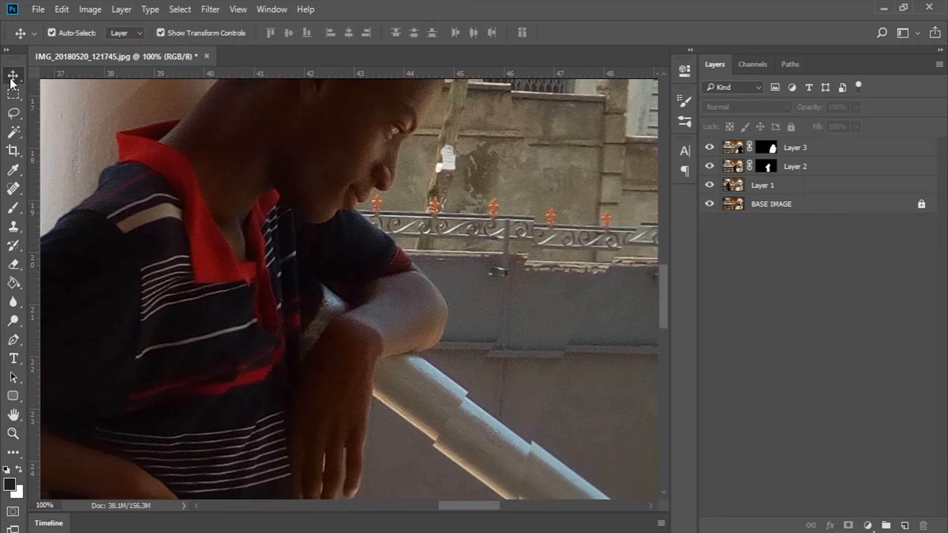
pyautogui.click(814, 172)
pyautogui.scroll(4, 664, 233)
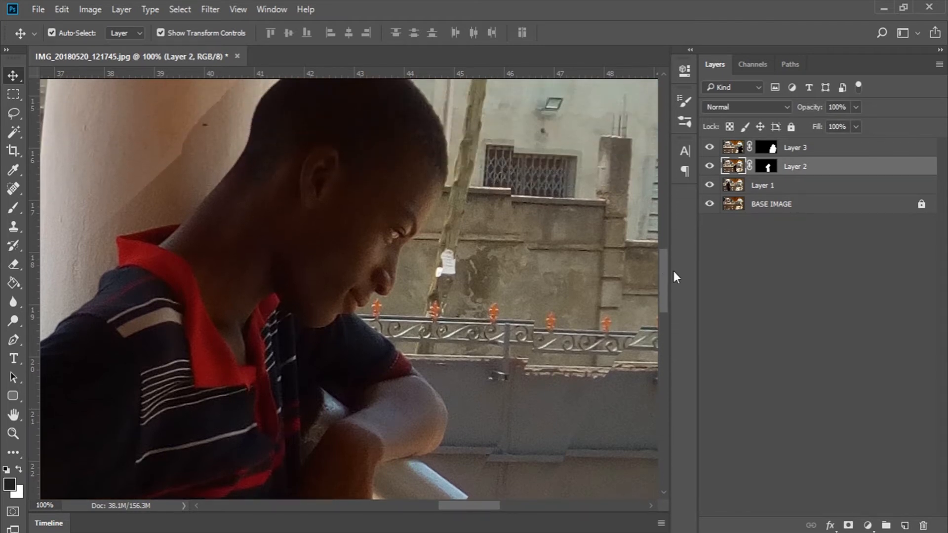
pyautogui.scroll(-4, 667, 276)
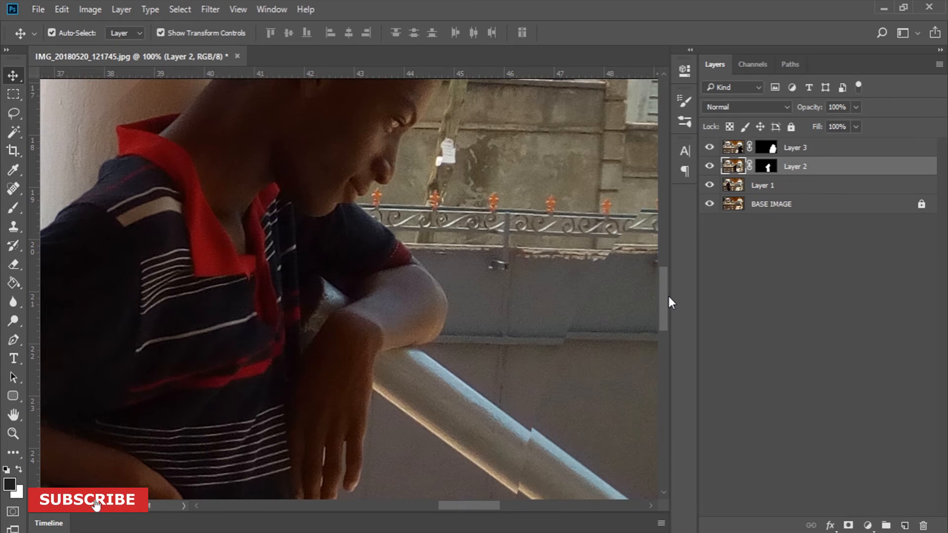
pyautogui.scroll(2, 537, 245)
pyautogui.scroll(-4, 536, 247)
pyautogui.scroll(-1, 462, 329)
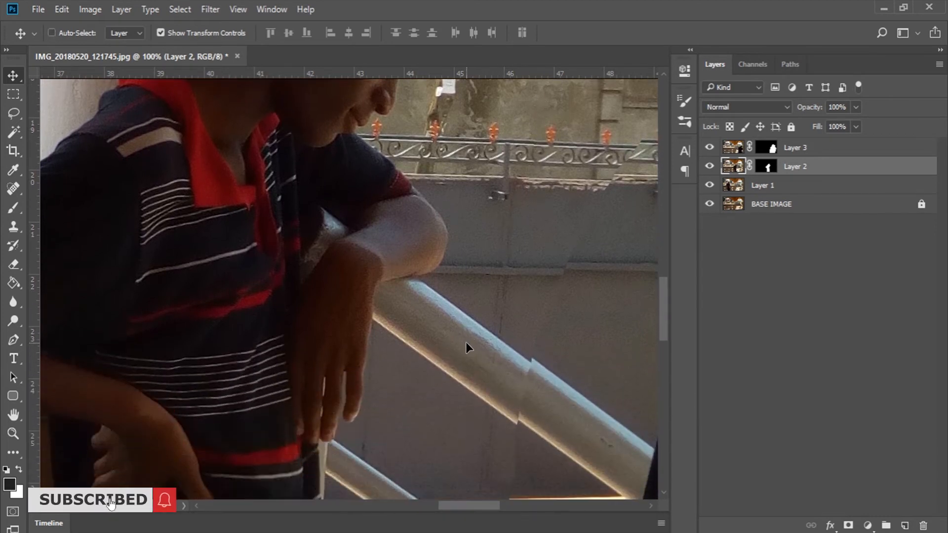
# Repeatedly undo and redo the last move of Layer 2 to compare the handrail's alignment
pyautogui.hotkey('ctrl', 'z')
pyautogui.hotkey('ctrl', 'z')
pyautogui.hotkey('ctrl', 'z')
pyautogui.hotkey('ctrl', 'z')
pyautogui.hotkey('ctrl', 'z')
pyautogui.hotkey('ctrl', 'z')
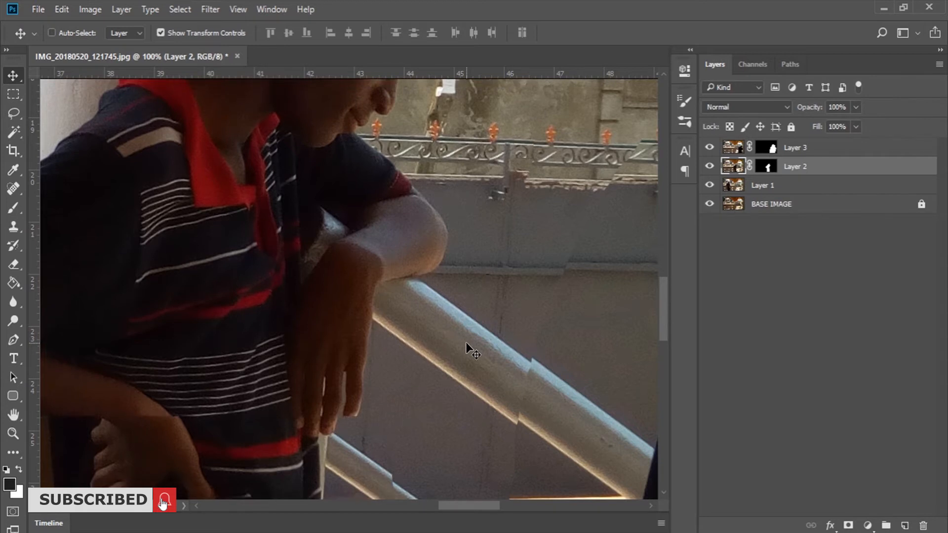
# Nudge Layer 3 downward to line its handrail and floor edge up with Layer 2, comparing before and after the last nudge
pyautogui.scroll(-4, 617, 374)
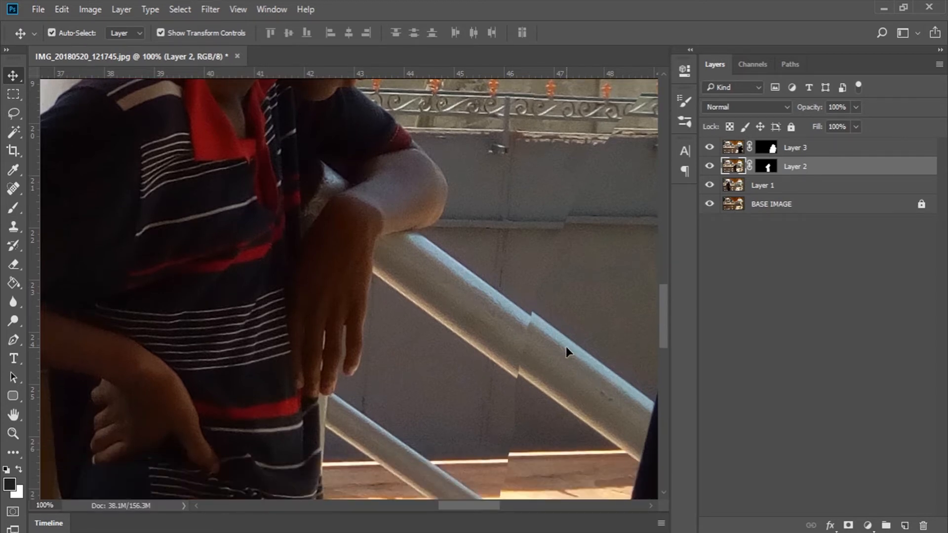
pyautogui.moveTo(470, 505); pyautogui.dragTo(483, 505)
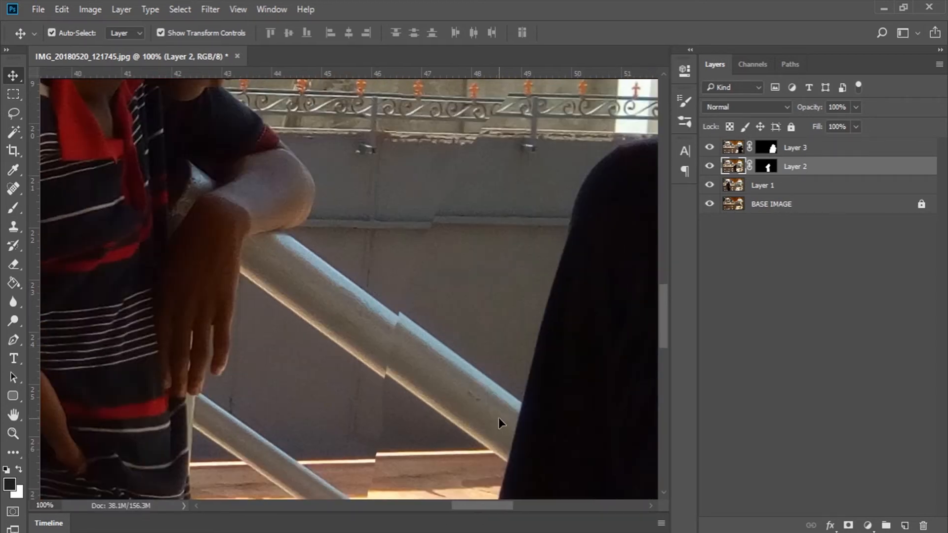
pyautogui.scroll(-5, 497, 410)
pyautogui.click(807, 152)
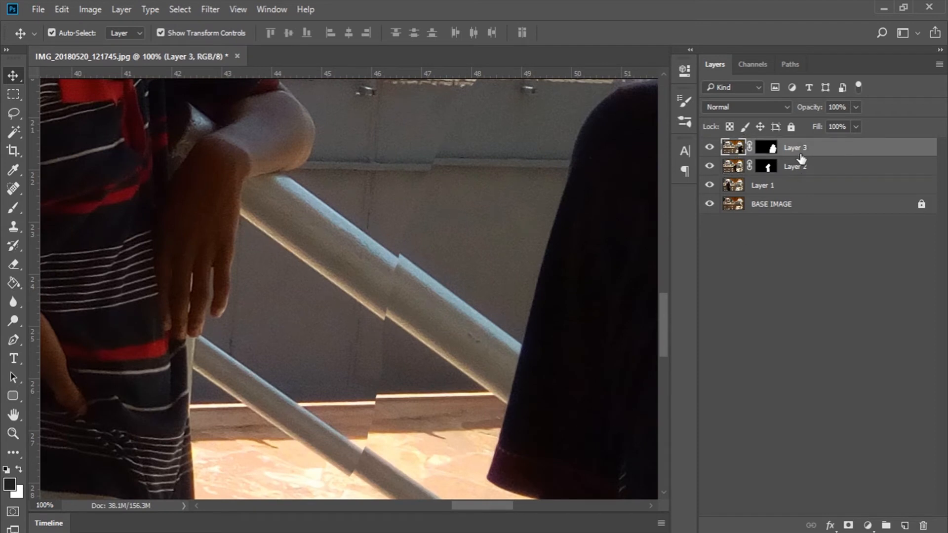
pyautogui.press('Down')
pyautogui.press('Down')
pyautogui.press('Down')
pyautogui.press('Down')
pyautogui.press('Down')
pyautogui.press('Down')
pyautogui.press('Down')
pyautogui.press('Down')
pyautogui.press('Down')
pyautogui.press('Down')
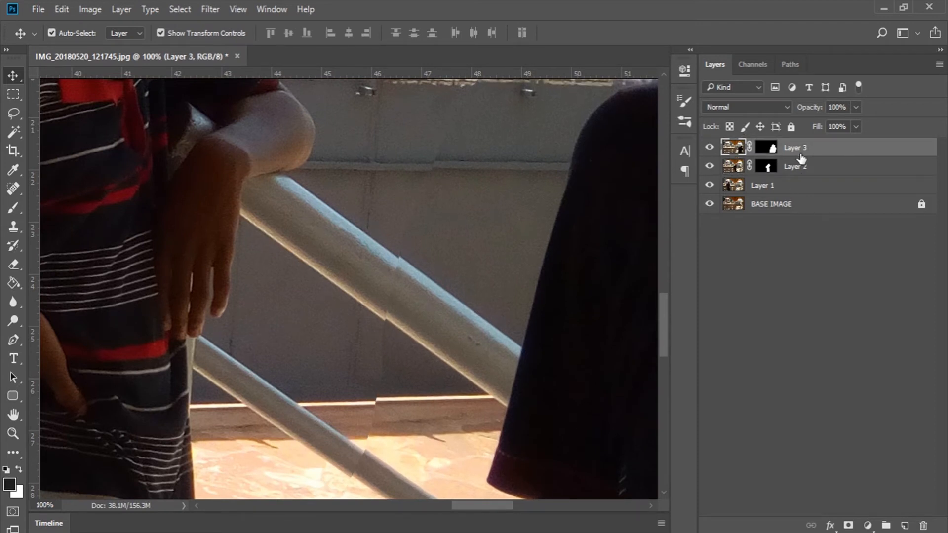
pyautogui.press('Down')
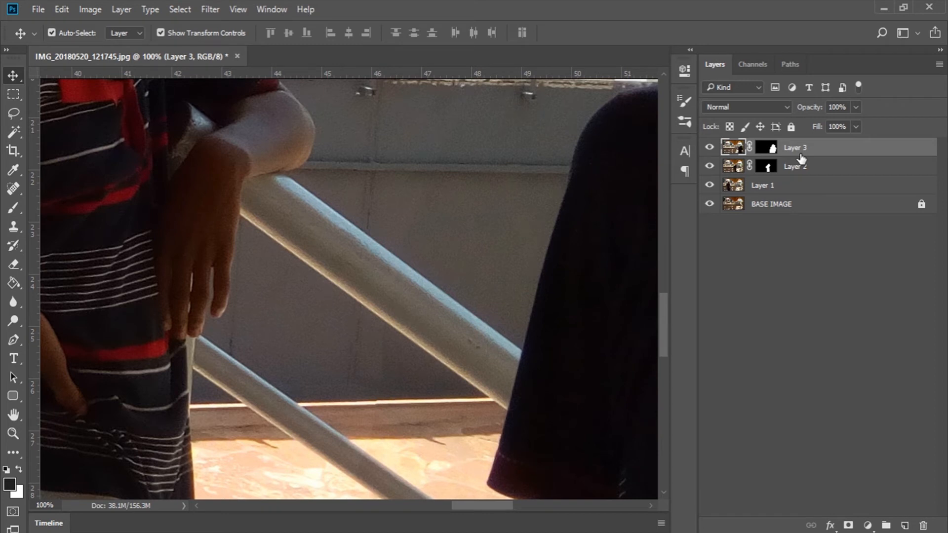
pyautogui.hotkey('ctrl', 'z')
pyautogui.hotkey('ctrl', 'z')
# Compare Layer 2 hidden and shown around the leaning person to examine the shadow seam on the column
pyautogui.press('z')
pyautogui.click(405, 34)
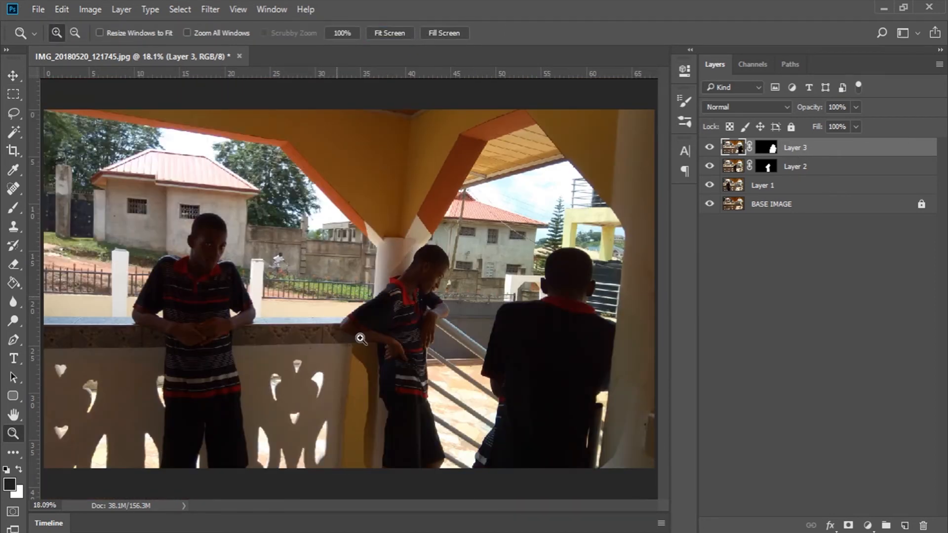
pyautogui.click(386, 378)
pyautogui.click(385, 383)
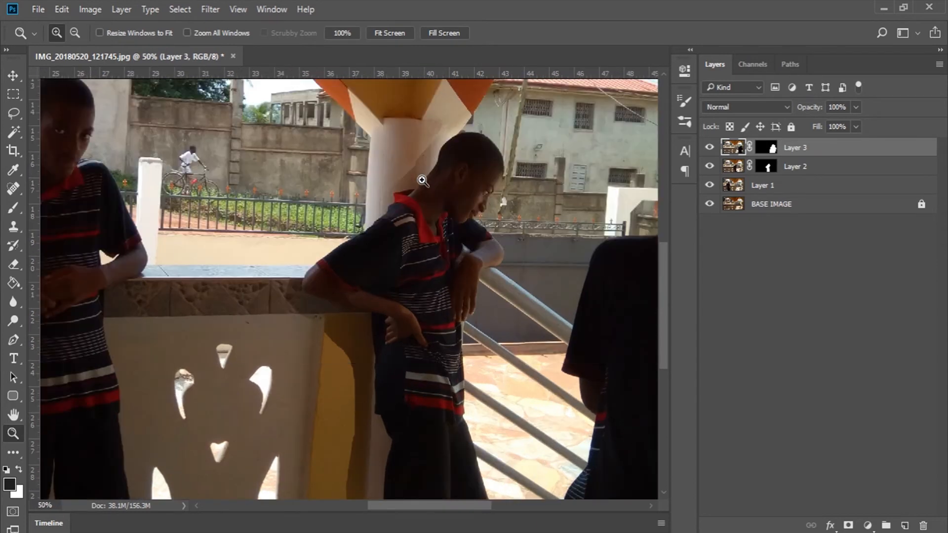
pyautogui.click(422, 180)
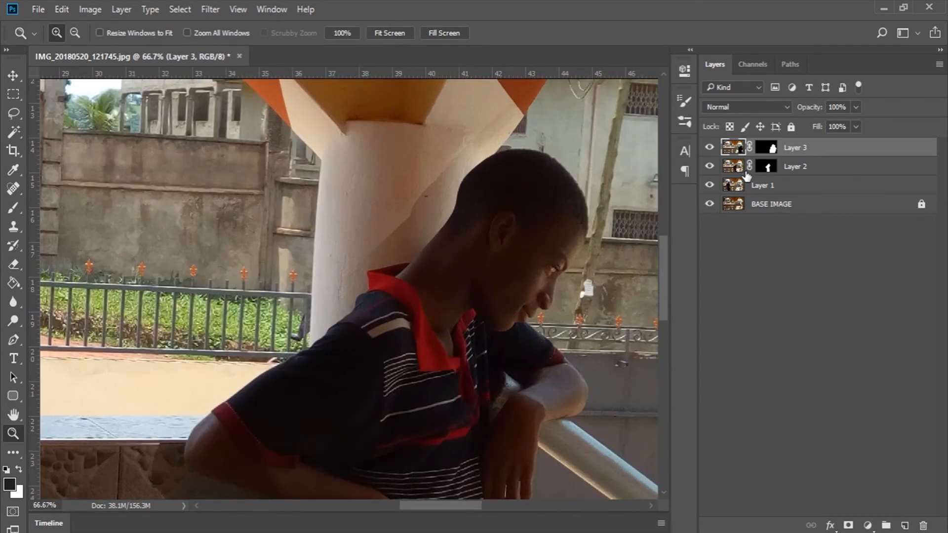
pyautogui.click(709, 166)
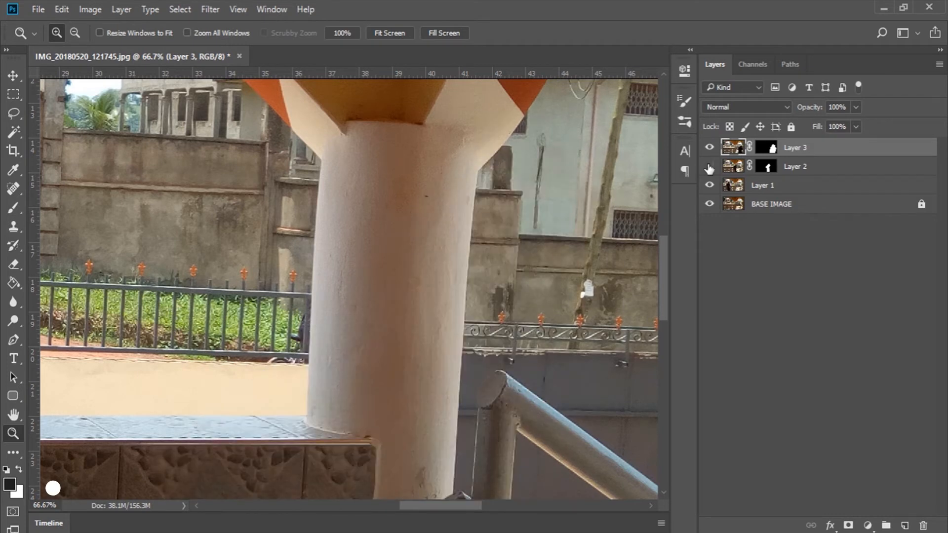
pyautogui.click(709, 166)
# Paint black on Layer 2's mask with a soft 45 px brush over the shadow seam on the column behind the neck
pyautogui.click(765, 168)
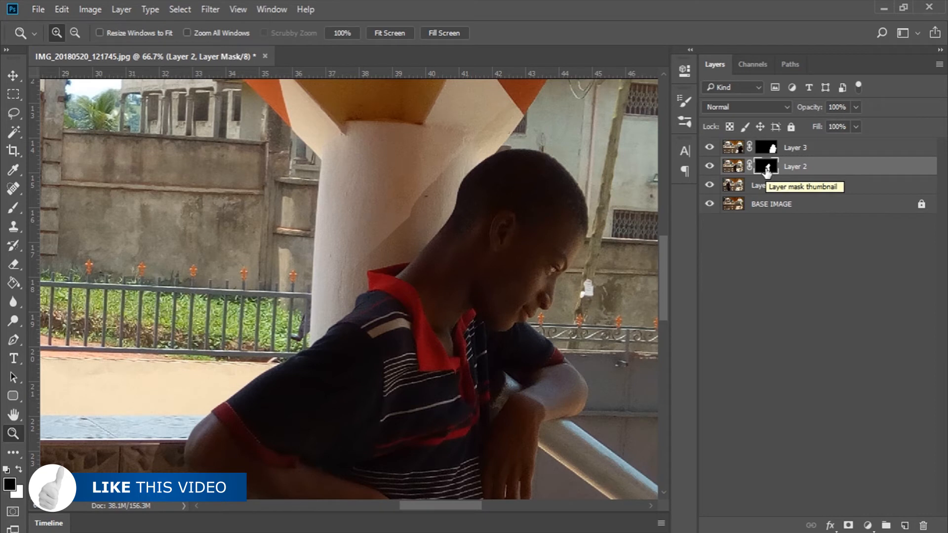
pyautogui.click(13, 208)
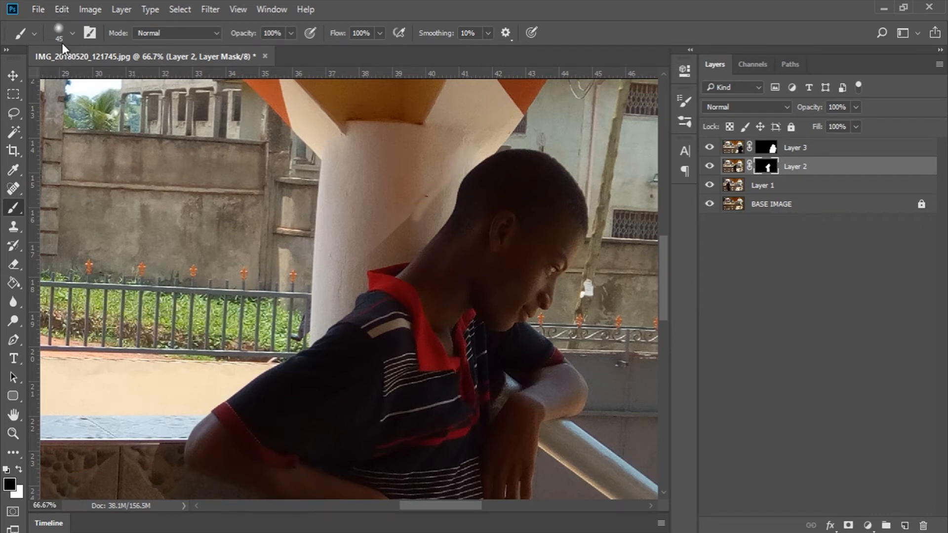
pyautogui.moveTo(404, 225)
pyautogui.mouseDown()
pyautogui.moveTo(438, 198)
pyautogui.moveTo(395, 246)
pyautogui.moveTo(419, 228)
pyautogui.moveTo(410, 256)
pyautogui.moveTo(357, 262)
pyautogui.moveTo(376, 252)
pyautogui.mouseUp()
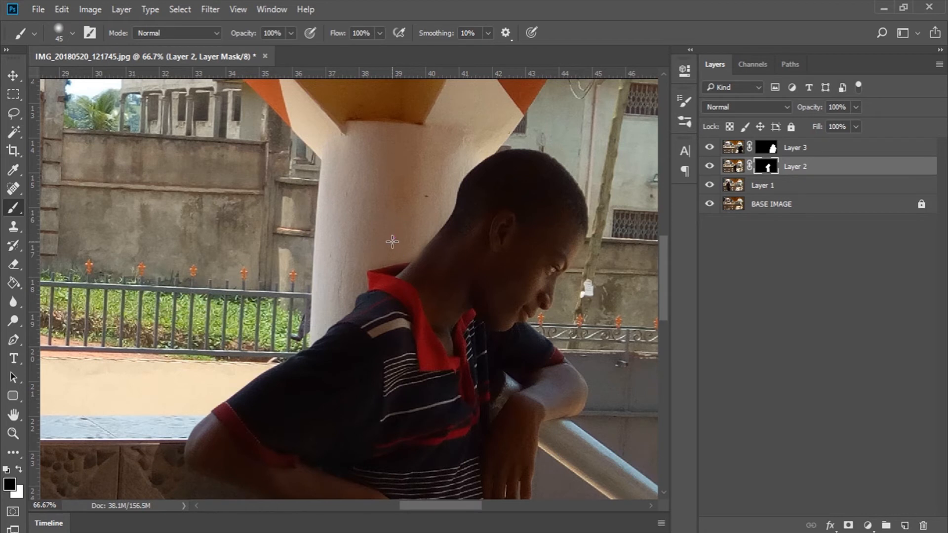
# Touch up Layer 2's mask where the fence meets the shoulder, painting with black and then white
pyautogui.scroll(-3, 333, 241)
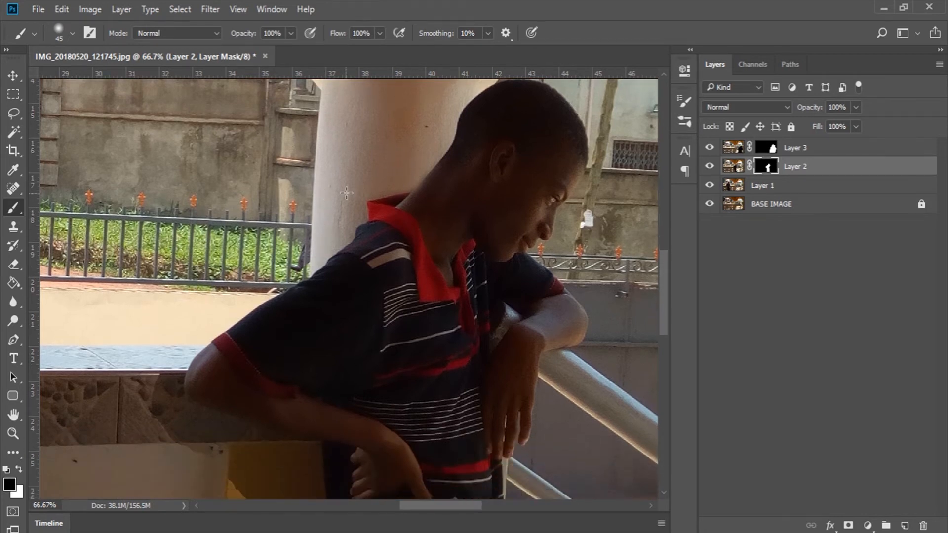
pyautogui.moveTo(305, 264); pyautogui.dragTo(288, 272)
pyautogui.press('x')
pyautogui.moveTo(308, 256)
pyautogui.mouseDown()
pyautogui.moveTo(289, 259)
pyautogui.moveTo(295, 274)
pyautogui.mouseUp()
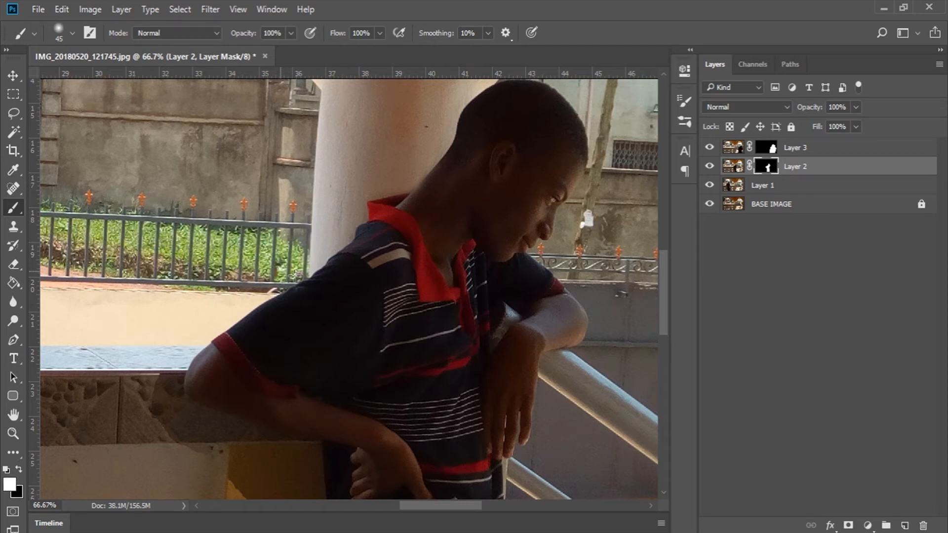
pyautogui.press('x')
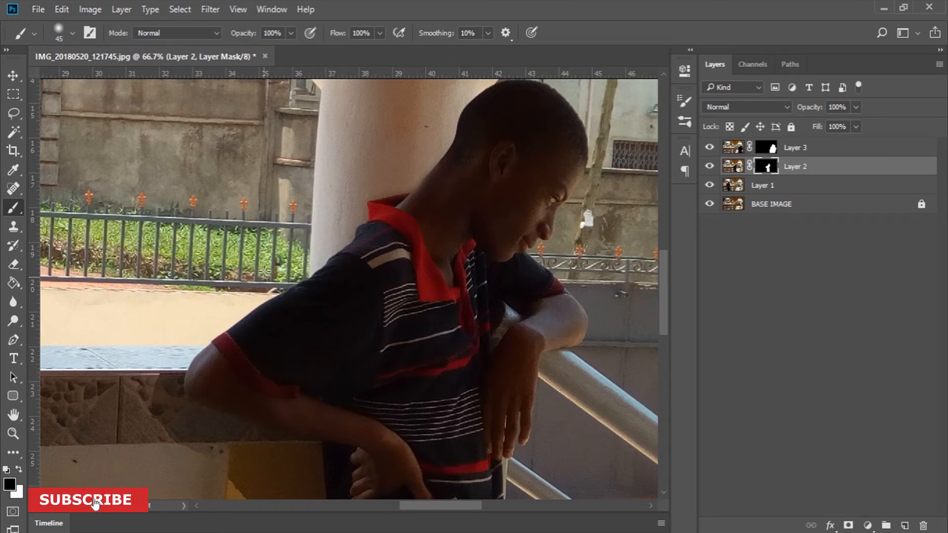
# Paint black on Layer 2's mask around the elbow over the tiled ledge and down the yellow pillar beside the body
pyautogui.scroll(-5, 164, 235)
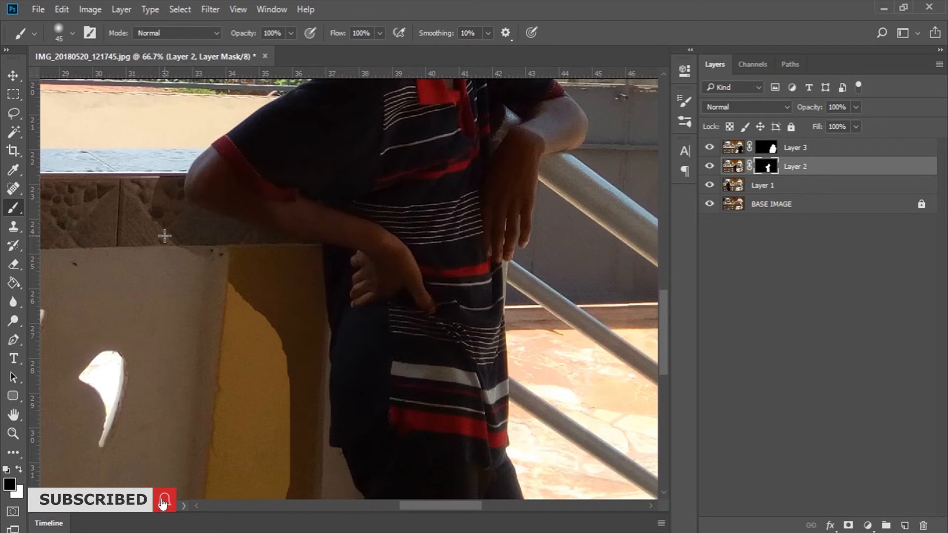
pyautogui.moveTo(164, 236); pyautogui.dragTo(173, 165)
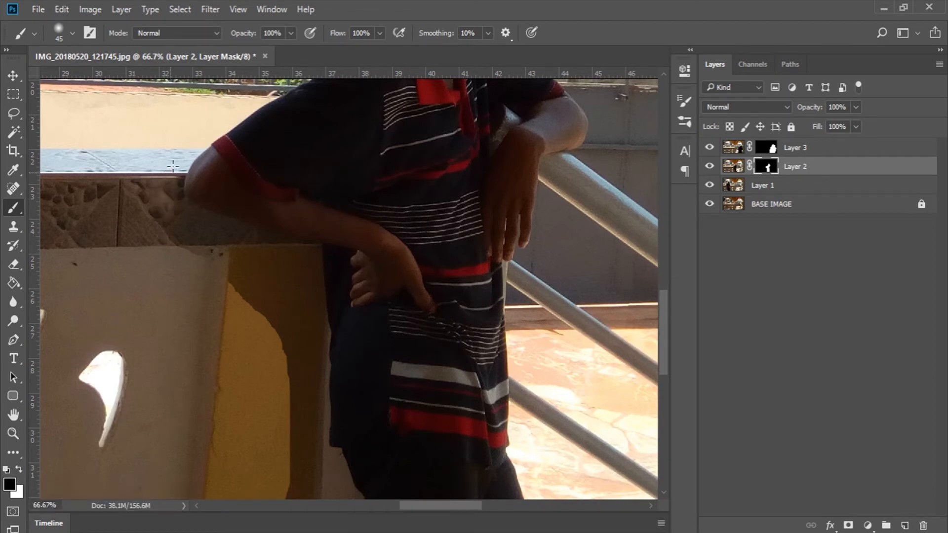
pyautogui.moveTo(173, 165); pyautogui.dragTo(285, 253)
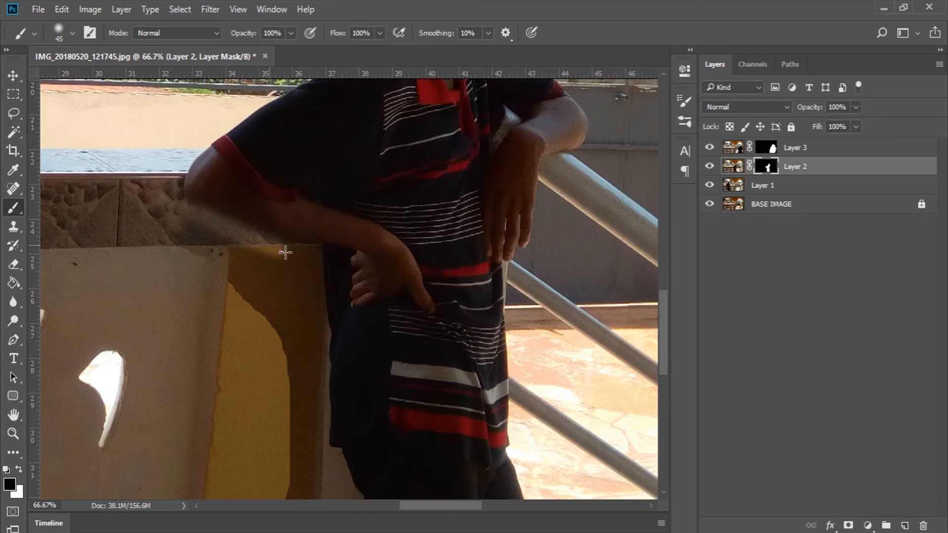
pyautogui.moveTo(285, 253)
pyautogui.mouseDown()
pyautogui.moveTo(322, 349)
pyautogui.moveTo(321, 455)
pyautogui.mouseUp()
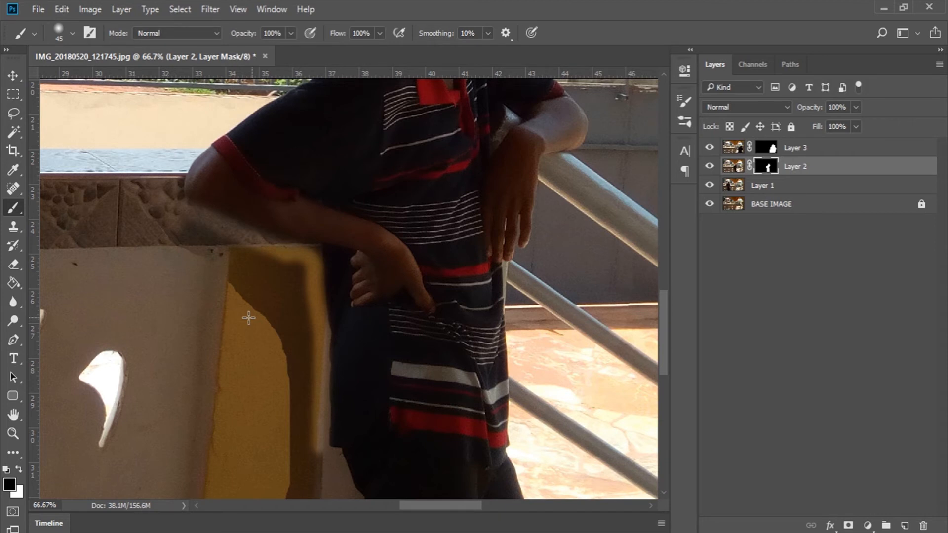
# Switch to a 70 px Hard Round brush at 100% hardness and mask out Layer 2's shadow on the yellow pillar
pyautogui.rightClick(248, 318)
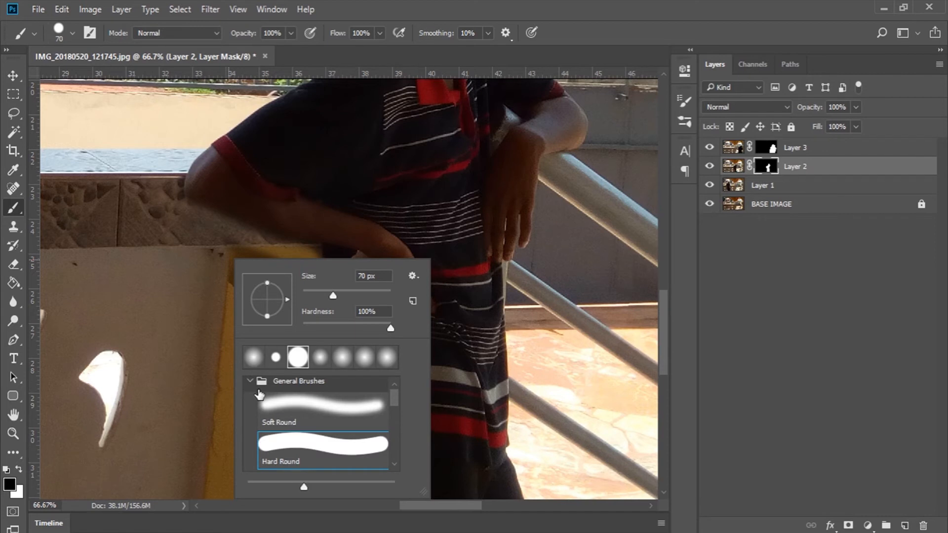
pyautogui.click(233, 295)
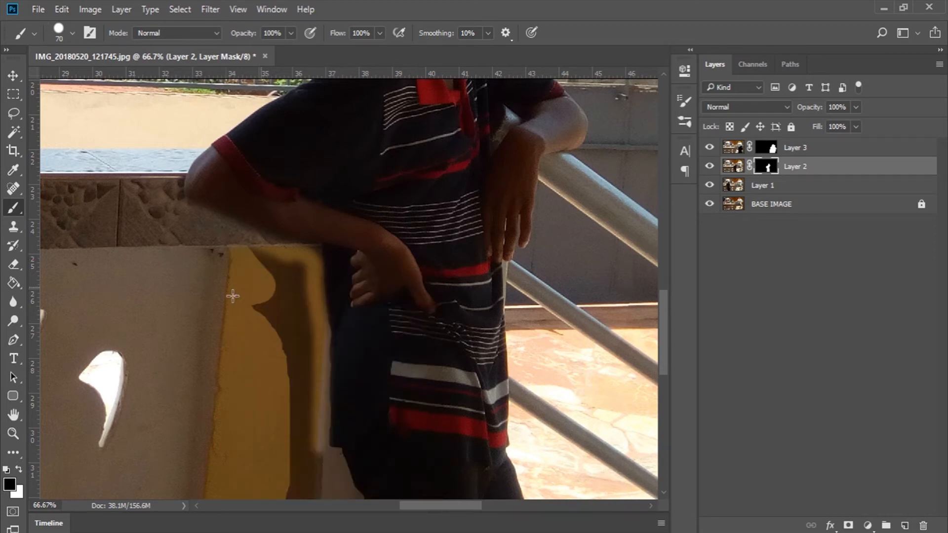
pyautogui.moveTo(266, 259); pyautogui.dragTo(296, 333)
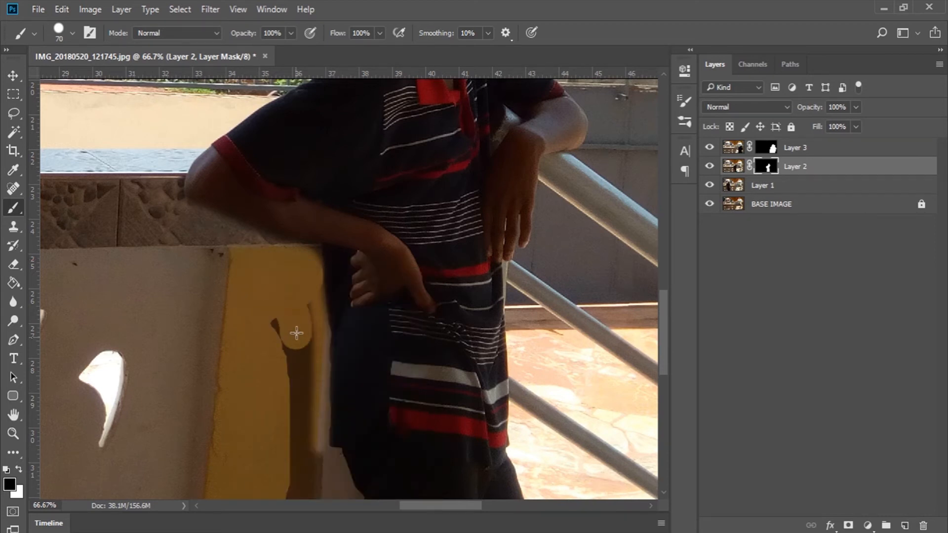
pyautogui.scroll(-3, 296, 332)
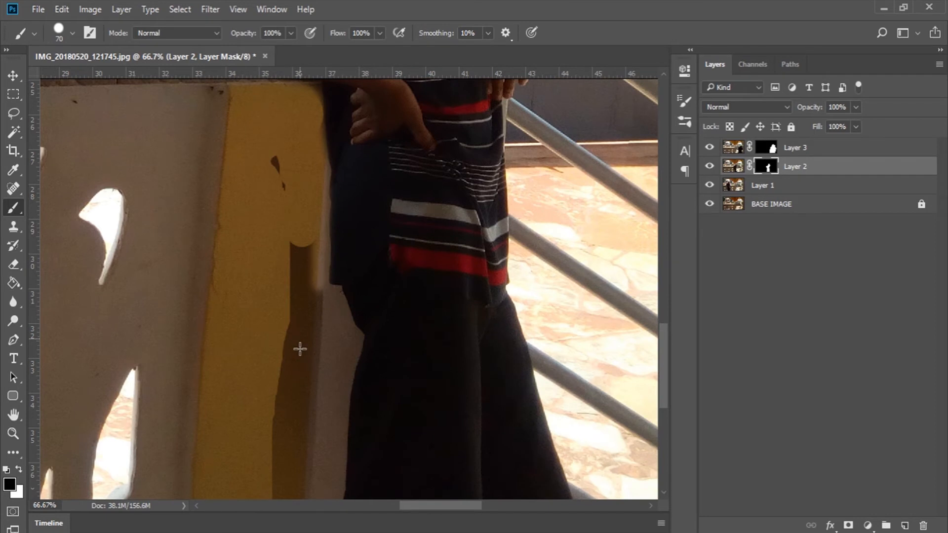
pyautogui.moveTo(300, 349); pyautogui.dragTo(303, 235)
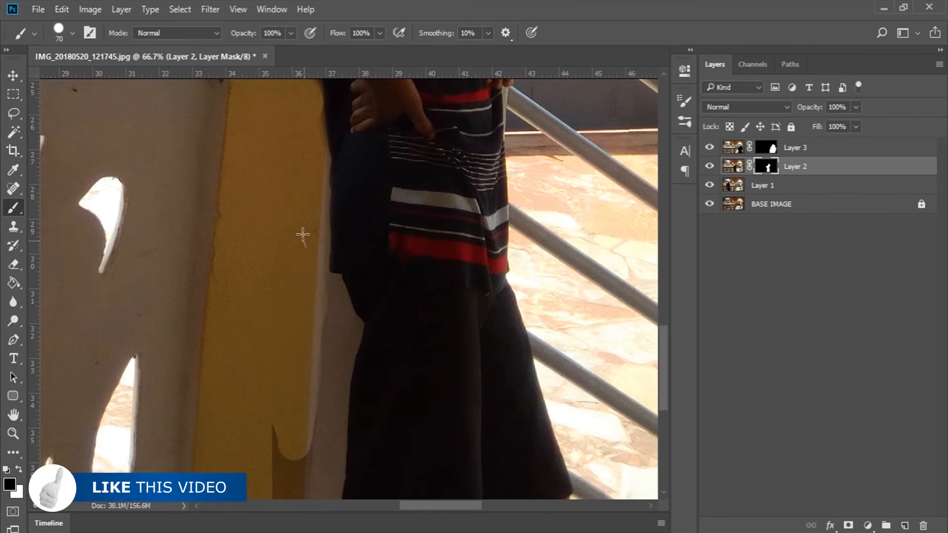
# Mask out the remaining shadow at the pillar's base and paint white to restore the back edge of the shorts
pyautogui.scroll(-1, 303, 235)
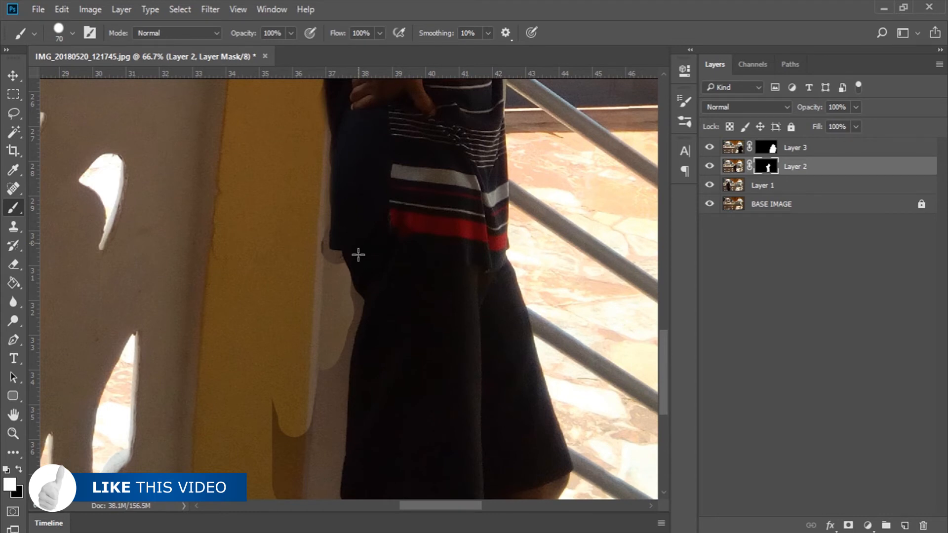
pyautogui.scroll(-5, 277, 324)
pyautogui.press('x')
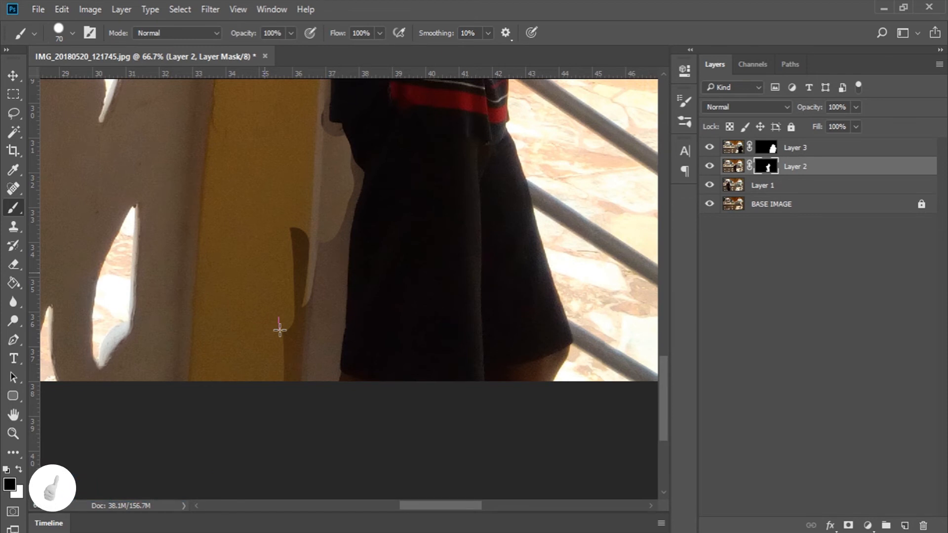
pyautogui.moveTo(367, 196); pyautogui.dragTo(359, 245)
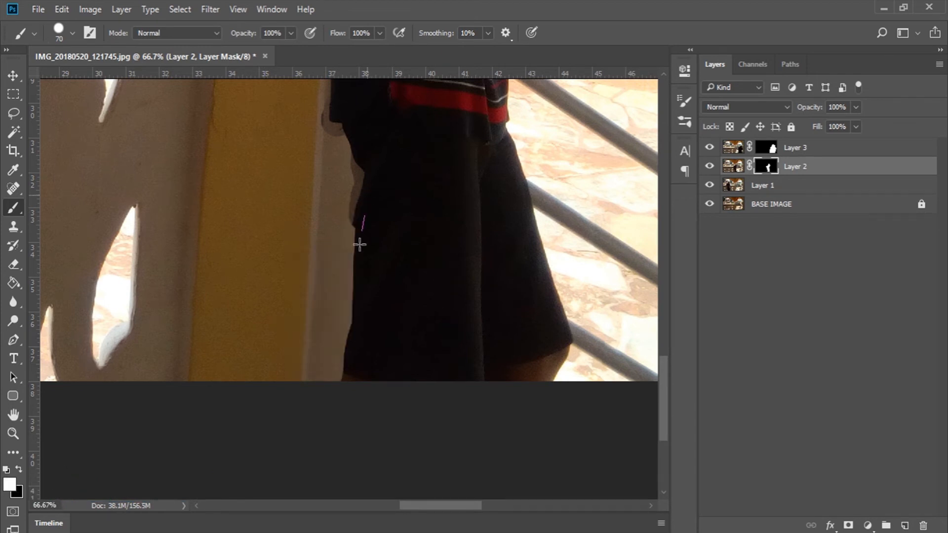
pyautogui.moveTo(359, 244); pyautogui.dragTo(341, 377)
# Reduce the brush to 25 px and paint black on Layer 2's mask over the wall strip beside the shorts' lower hem
pyautogui.hotkey('ctrl', 'space')
pyautogui.moveTo(319, 372); pyautogui.dragTo(376, 377)
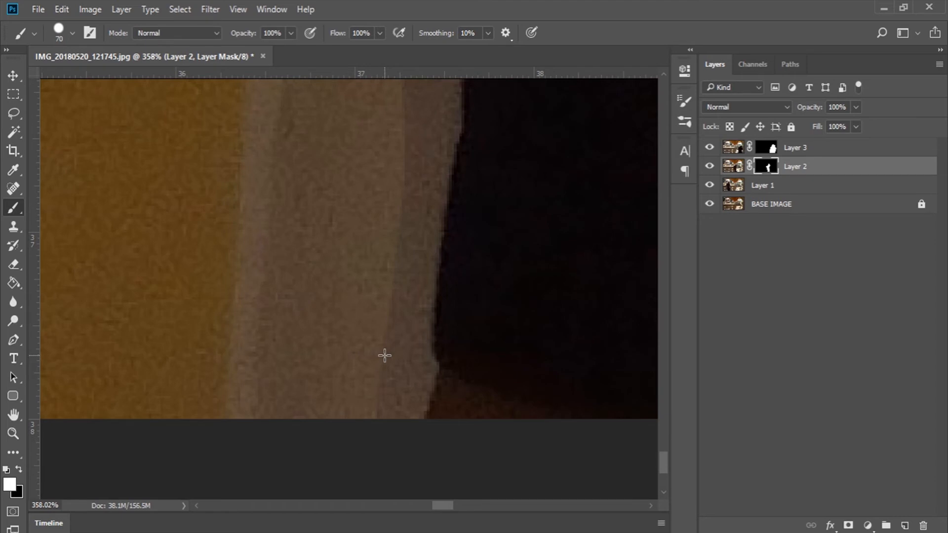
pyautogui.press('[')
pyautogui.press('[')
pyautogui.press('[')
pyautogui.press('[')
pyautogui.press('[')
pyautogui.press('[')
pyautogui.press('[')
pyautogui.press('x')
pyautogui.moveTo(374, 366)
pyautogui.mouseDown()
pyautogui.moveTo(379, 381)
pyautogui.moveTo(377, 372)
pyautogui.moveTo(399, 377)
pyautogui.mouseUp()
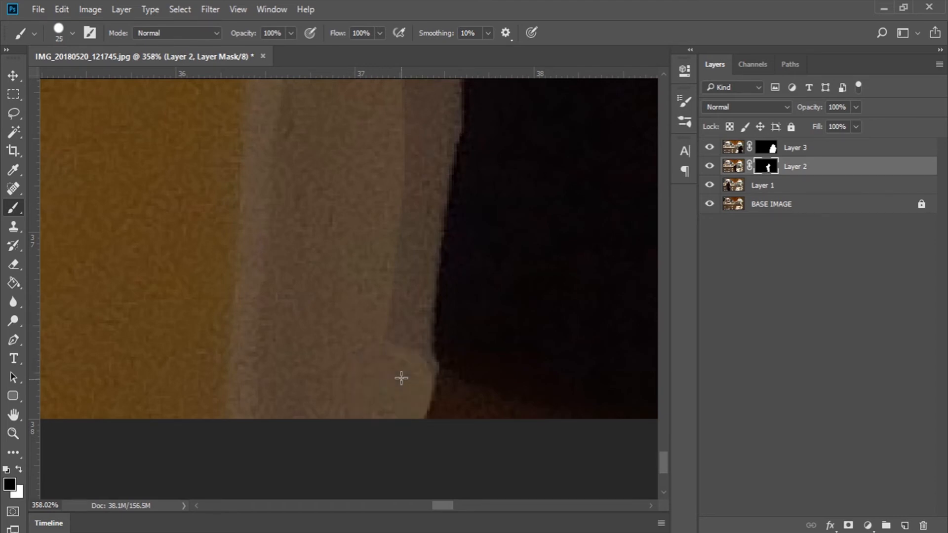
# Lasso the wall area along the back edge of the shorts and paint it black on Layer 2's mask to remove the leftover fringe
pyautogui.press('z')
pyautogui.click(397, 33)
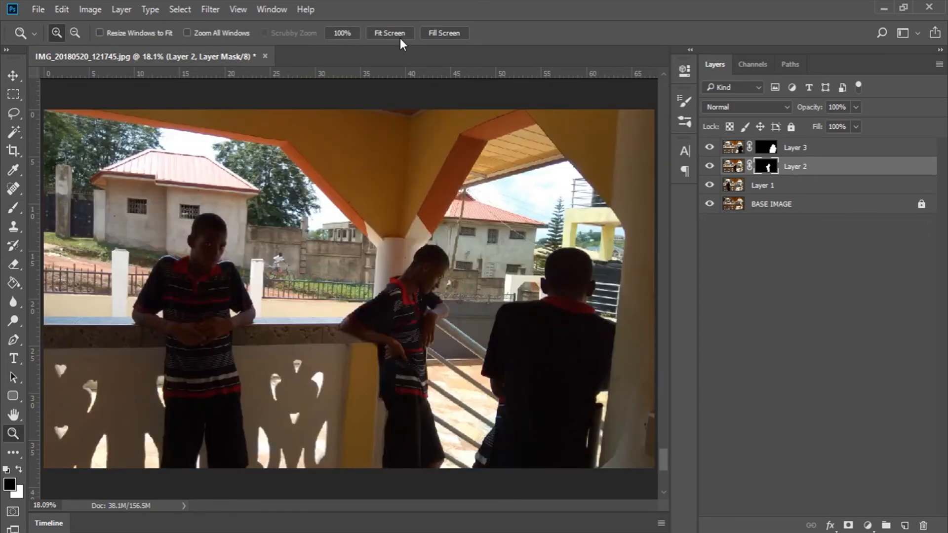
pyautogui.click(398, 392)
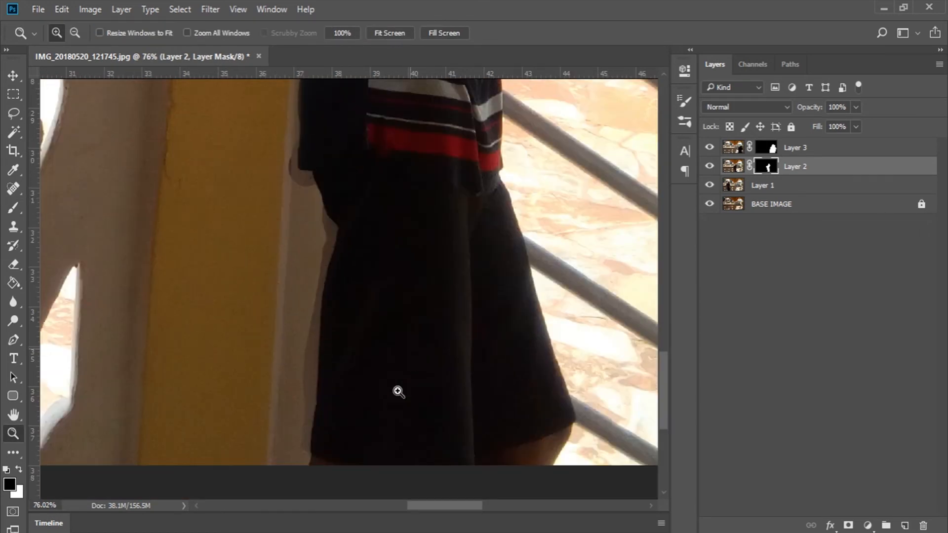
pyautogui.press('l')
pyautogui.scroll(-1, 296, 289)
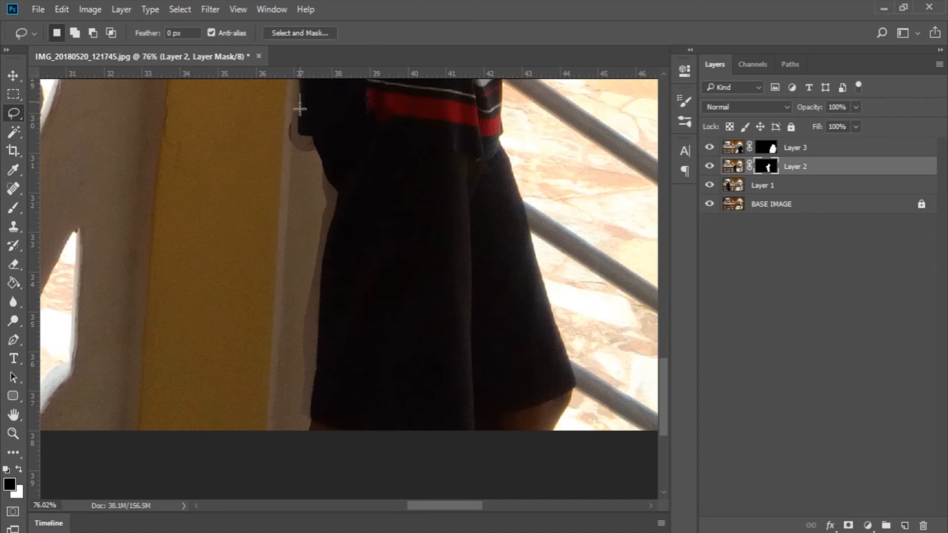
pyautogui.moveTo(299, 108); pyautogui.dragTo(313, 147)
pyautogui.moveTo(313, 146); pyautogui.dragTo(317, 318)
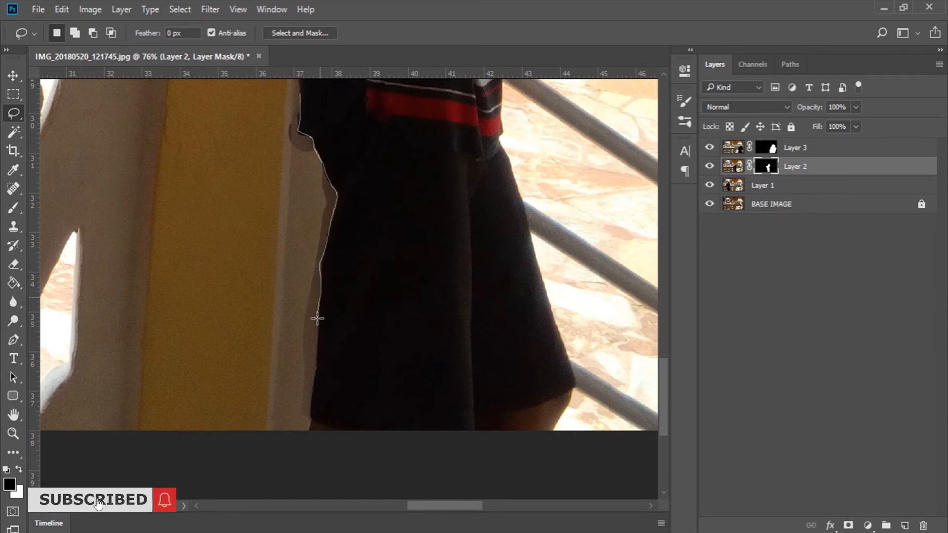
pyautogui.moveTo(318, 318); pyautogui.dragTo(298, 92)
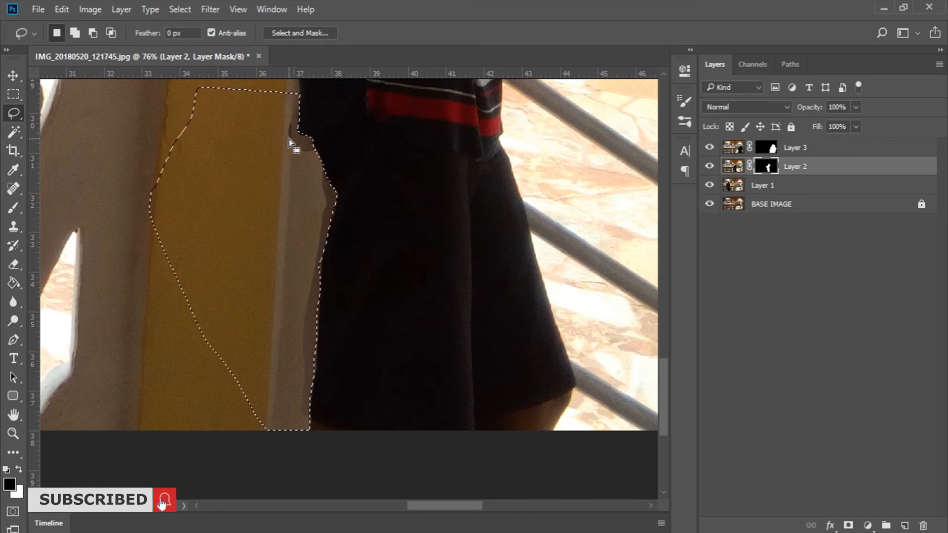
pyautogui.press('b')
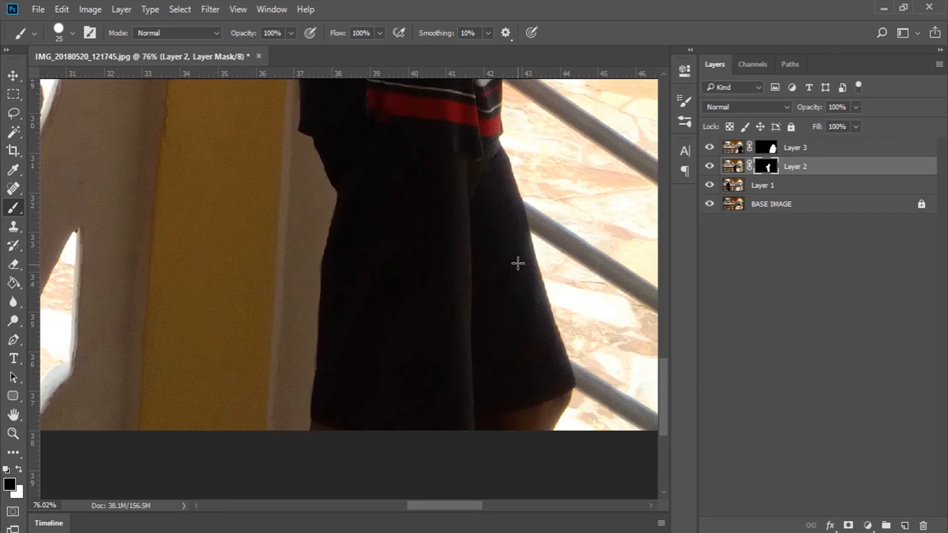
# Paint white on Layer 2's mask with the 25 px brush below the bent forearm and down the shirt's back edge
pyautogui.press('z')
pyautogui.click(398, 33)
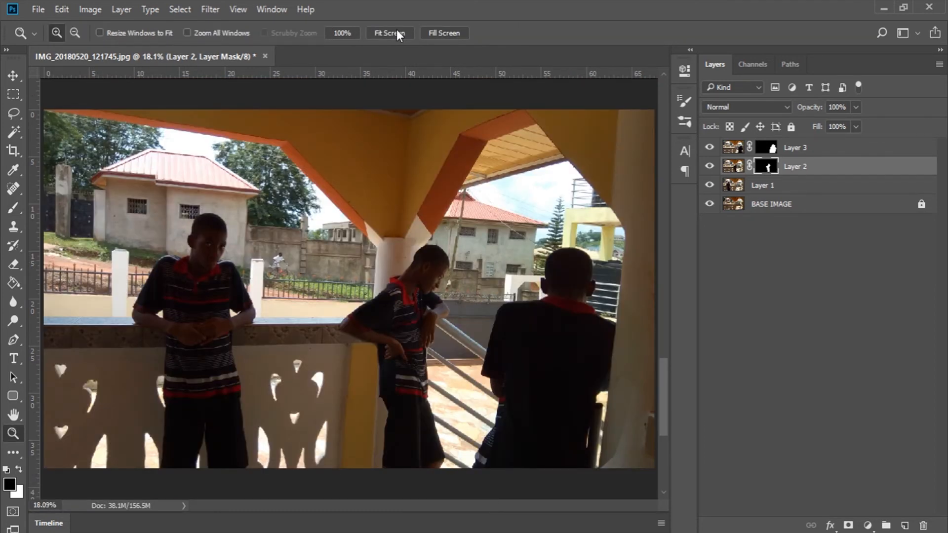
pyautogui.click(426, 377)
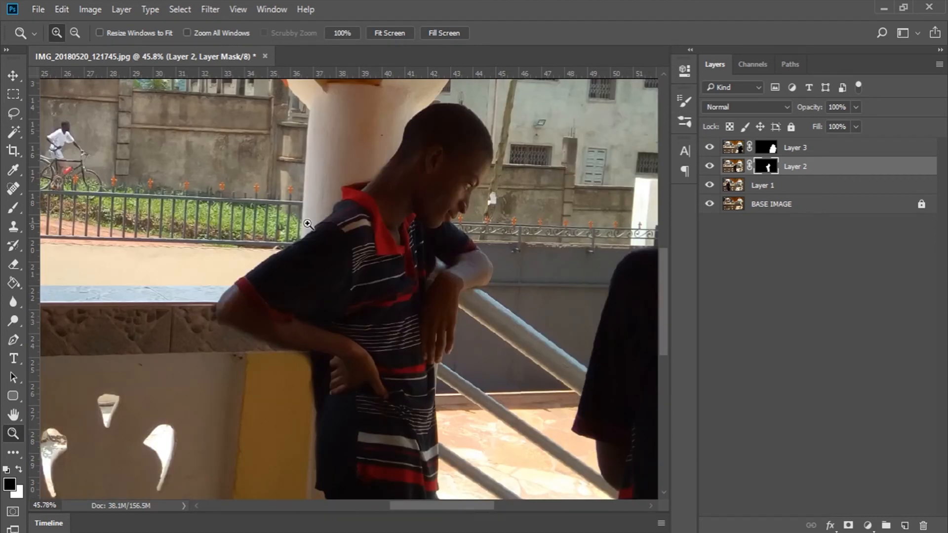
pyautogui.moveTo(307, 224); pyautogui.dragTo(446, 423)
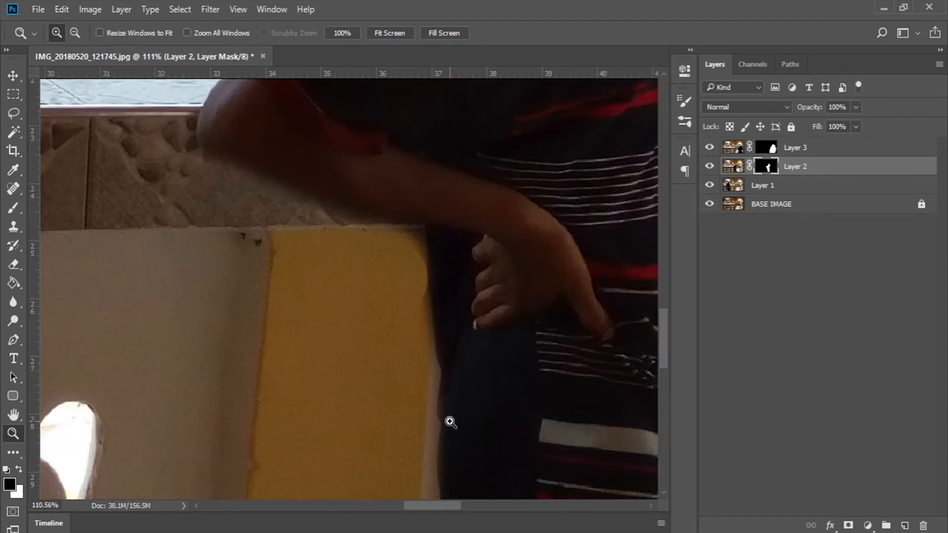
pyautogui.scroll(2, 422, 360)
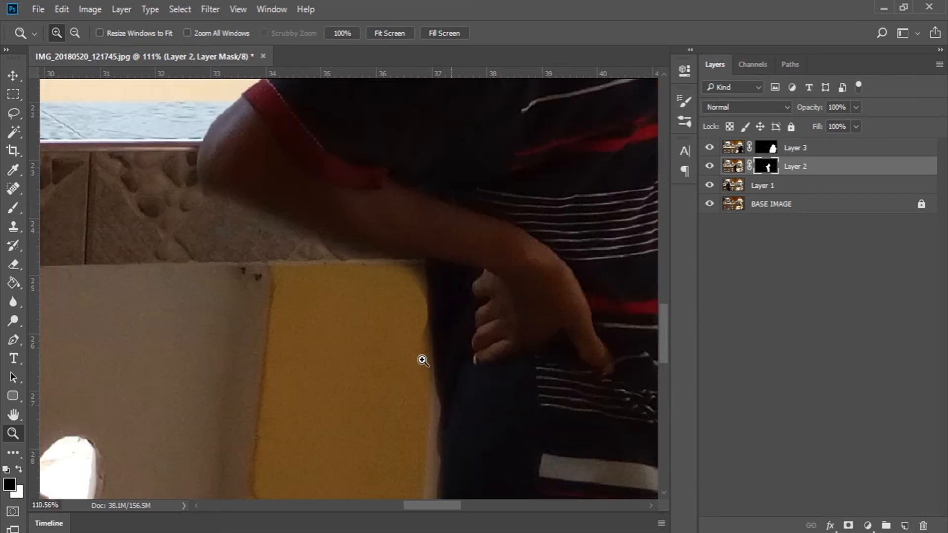
pyautogui.press('b')
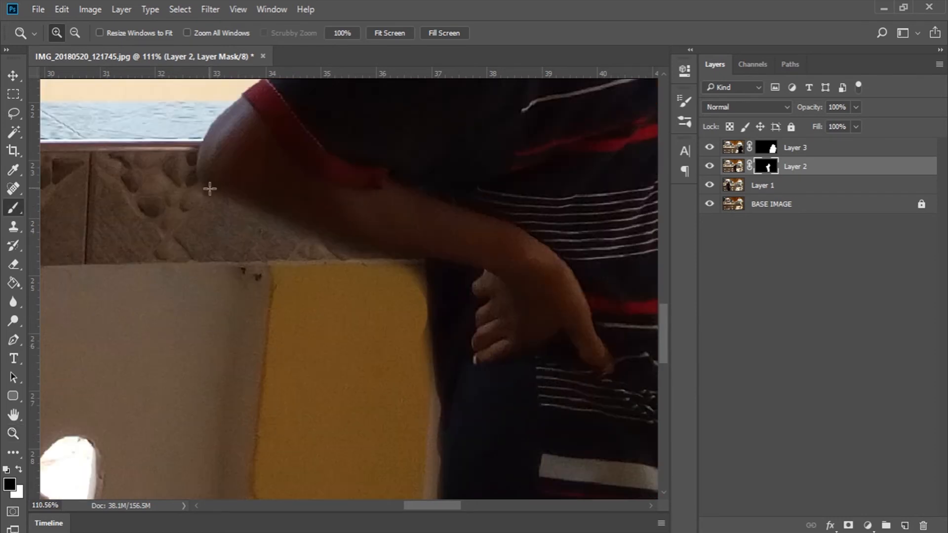
pyautogui.press('x')
pyautogui.moveTo(210, 188); pyautogui.dragTo(404, 249)
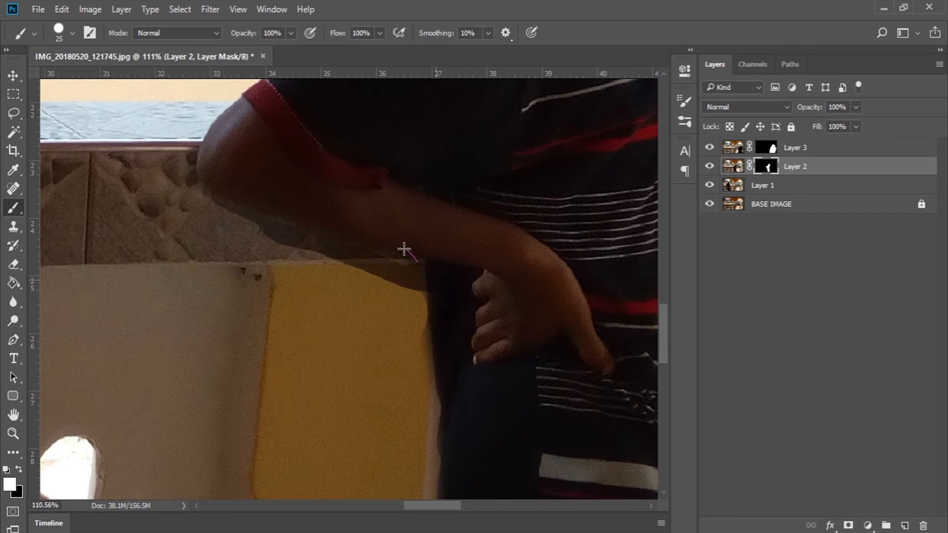
pyautogui.moveTo(404, 249); pyautogui.dragTo(410, 280)
# Lasso the wall and pillar area below Layer 2's forearm and paint it black on the mask, enlarging the brush to 45 px
pyautogui.press('l')
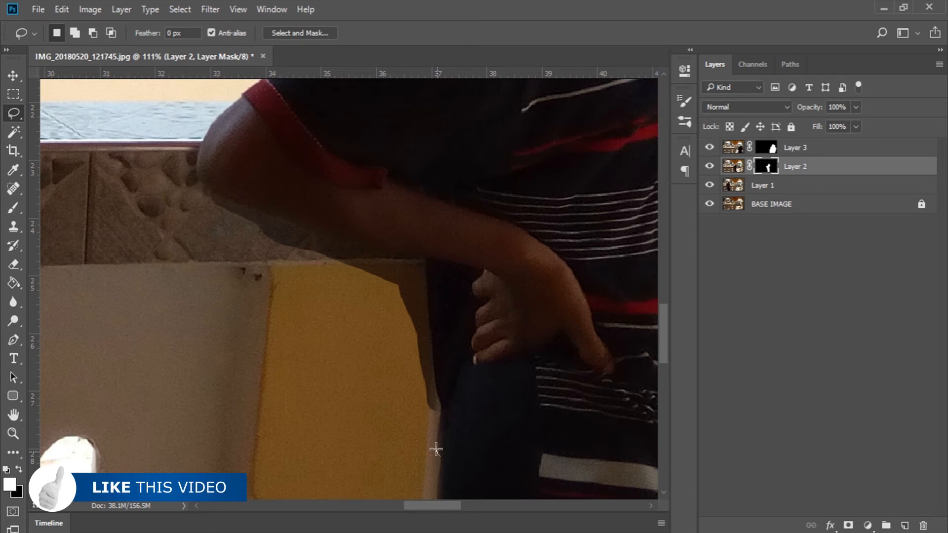
pyautogui.moveTo(436, 453)
pyautogui.mouseDown()
pyautogui.moveTo(423, 256)
pyautogui.moveTo(285, 220)
pyautogui.moveTo(383, 497)
pyautogui.mouseUp()
pyautogui.press('b')
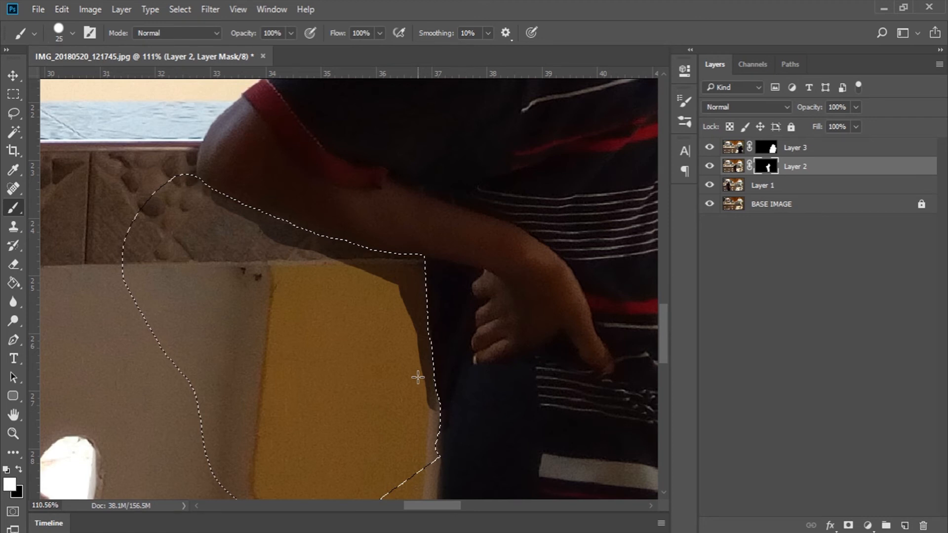
pyautogui.press('x')
pyautogui.press(']')
pyautogui.moveTo(417, 377); pyautogui.dragTo(377, 252)
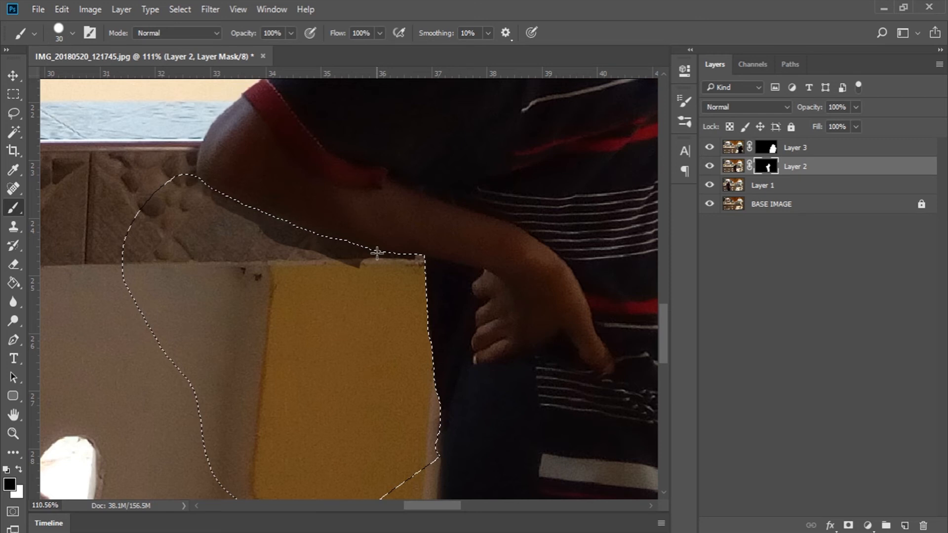
pyautogui.press(']')
pyautogui.press(']')
pyautogui.press(']')
pyautogui.moveTo(377, 253); pyautogui.dragTo(222, 197)
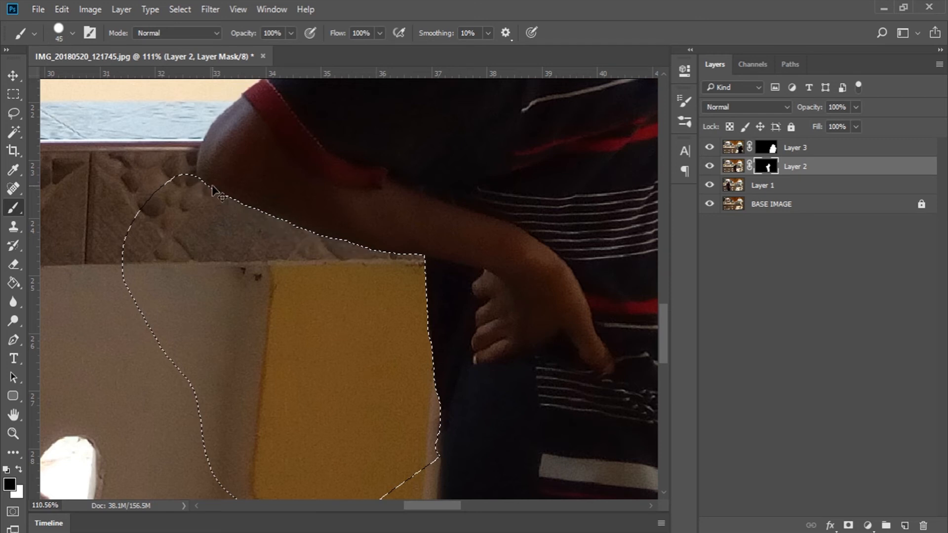
# Lasso around the cyclist behind the fence on Layer 1 and add a layer mask from the selection
pyautogui.press('z')
pyautogui.click(389, 33)
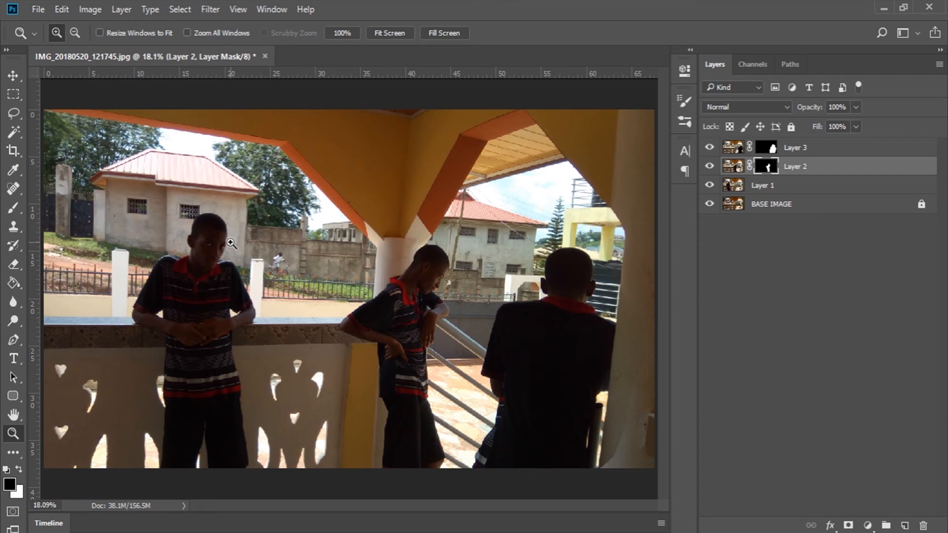
pyautogui.moveTo(231, 244); pyautogui.dragTo(334, 331)
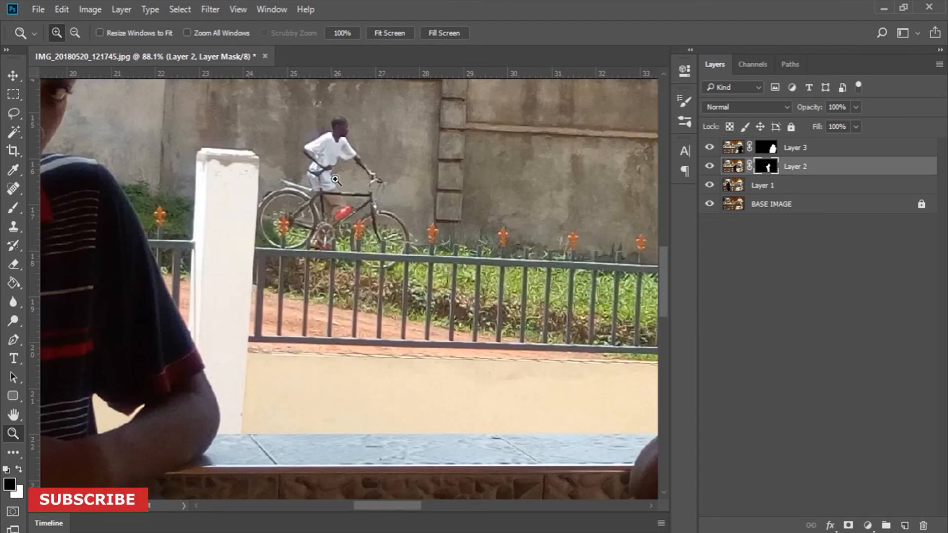
pyautogui.moveTo(709, 148); pyautogui.dragTo(709, 192)
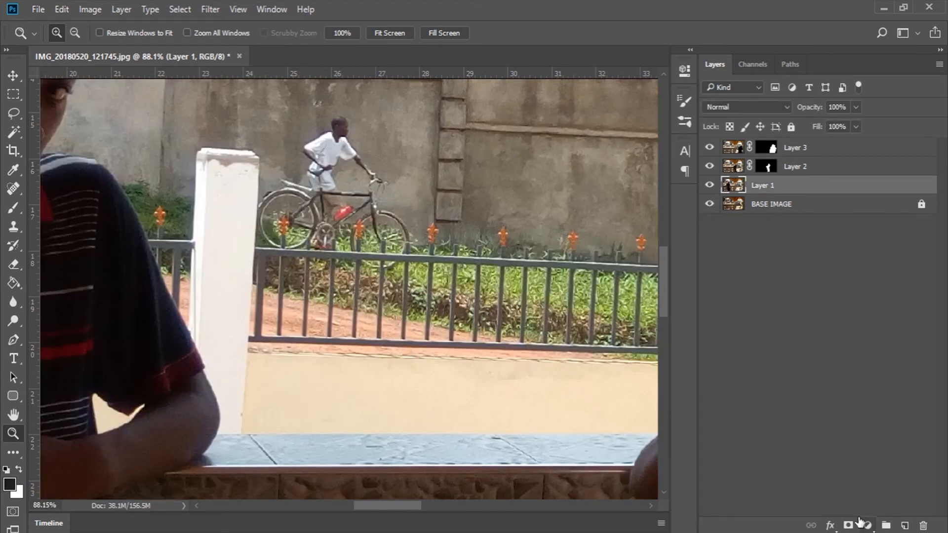
pyautogui.press('l')
pyautogui.moveTo(299, 101); pyautogui.dragTo(253, 209)
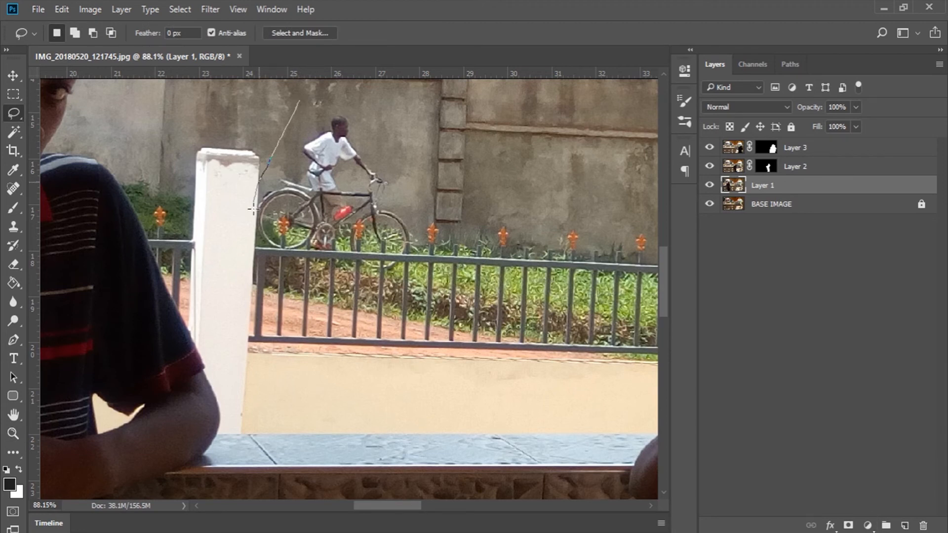
pyautogui.moveTo(253, 209); pyautogui.dragTo(300, 101)
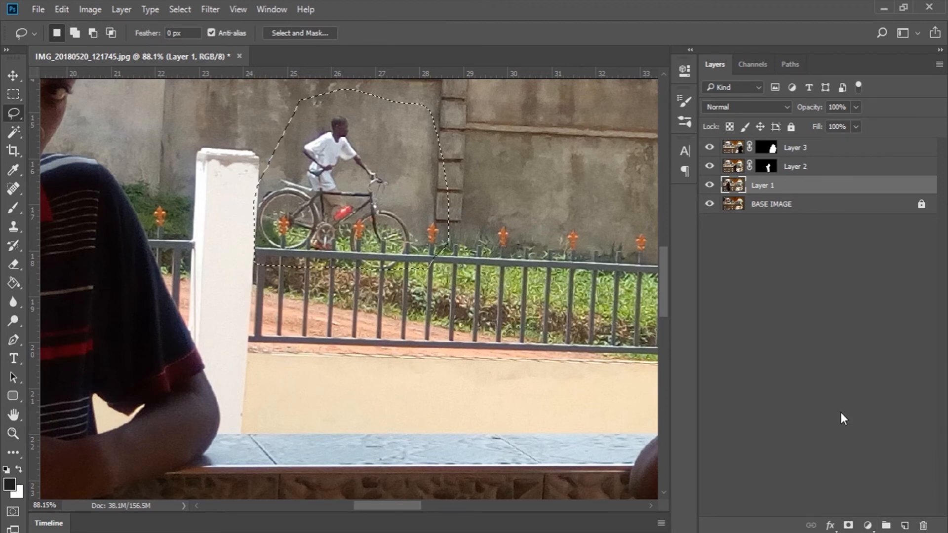
pyautogui.click(846, 524)
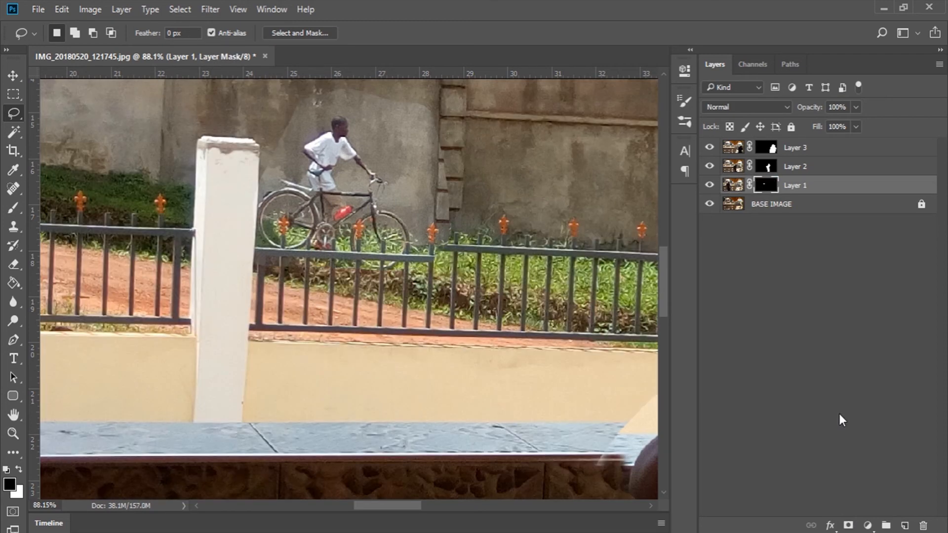
# Invert Layer 1's mask to hide only the cyclist
pyautogui.press('z')
pyautogui.hotkey('ctrl', '0')
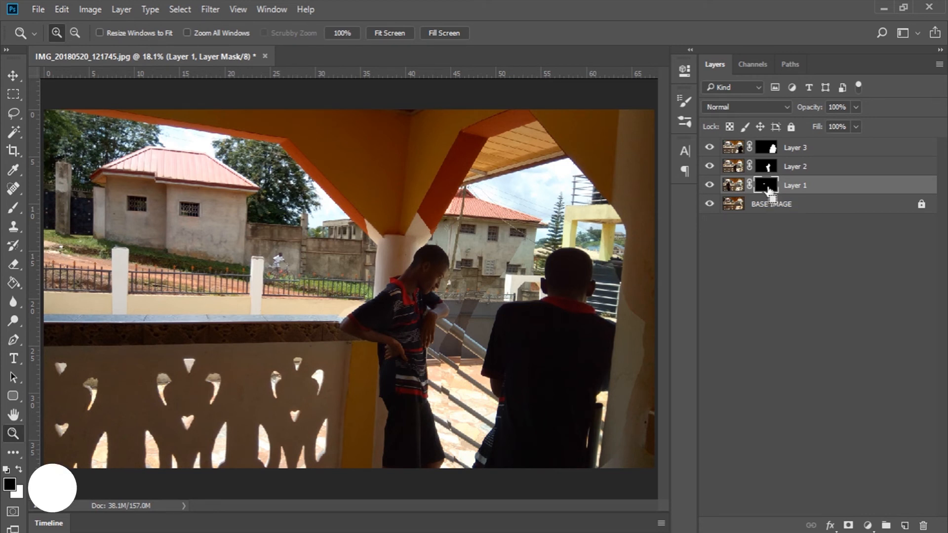
pyautogui.hotkey('ctrl', 'i')
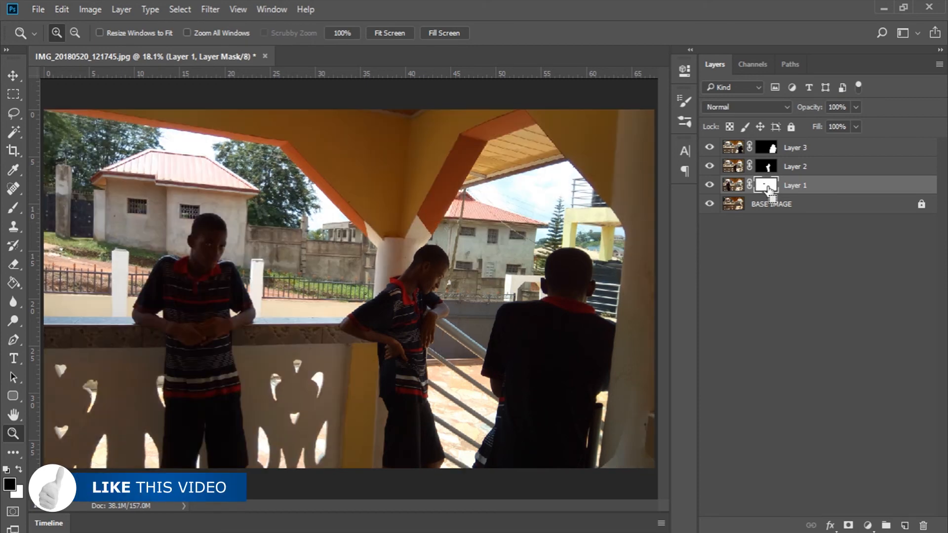
# Examine the masked patch on the background wall and fence, toggling the BASE IMAGE layer's visibility for comparison
pyautogui.moveTo(145, 178); pyautogui.dragTo(393, 364)
pyautogui.scroll(-2, 360, 207)
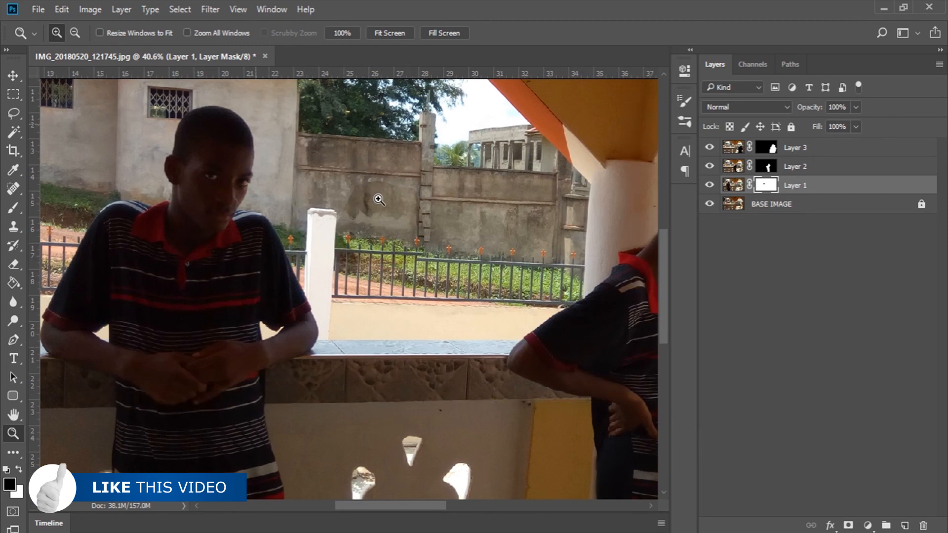
pyautogui.click(378, 197)
pyautogui.click(379, 200)
pyautogui.click(376, 197)
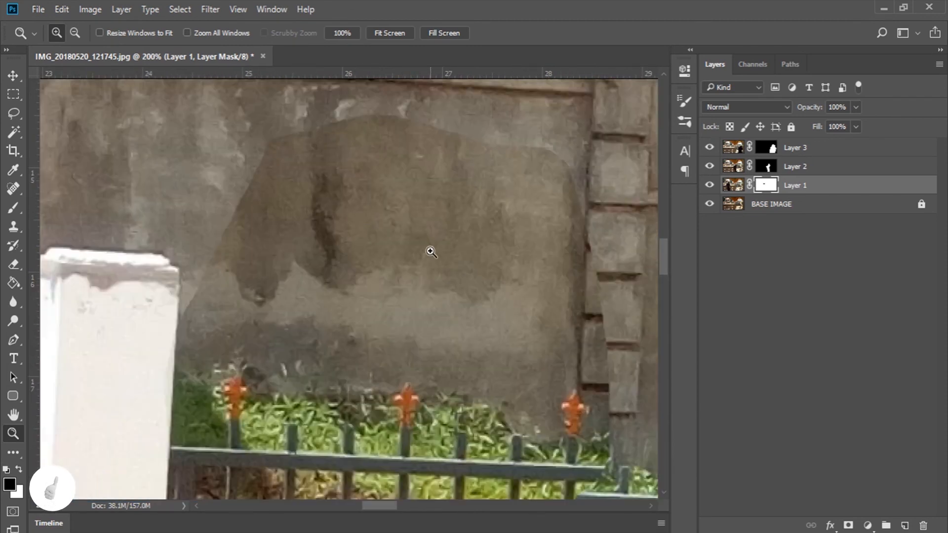
pyautogui.keyDown('alt'); pyautogui.click(433, 308); pyautogui.keyUp('alt')
pyautogui.click(714, 205)
pyautogui.click(714, 205)
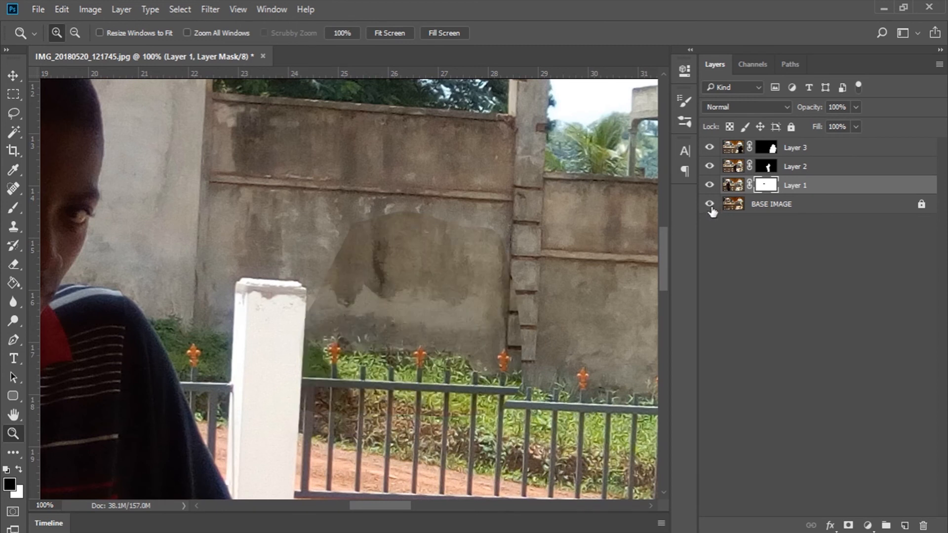
# Add a Brightness/Contrast adjustment above BASE IMAGE and set its brightness to 15
pyautogui.click(766, 203)
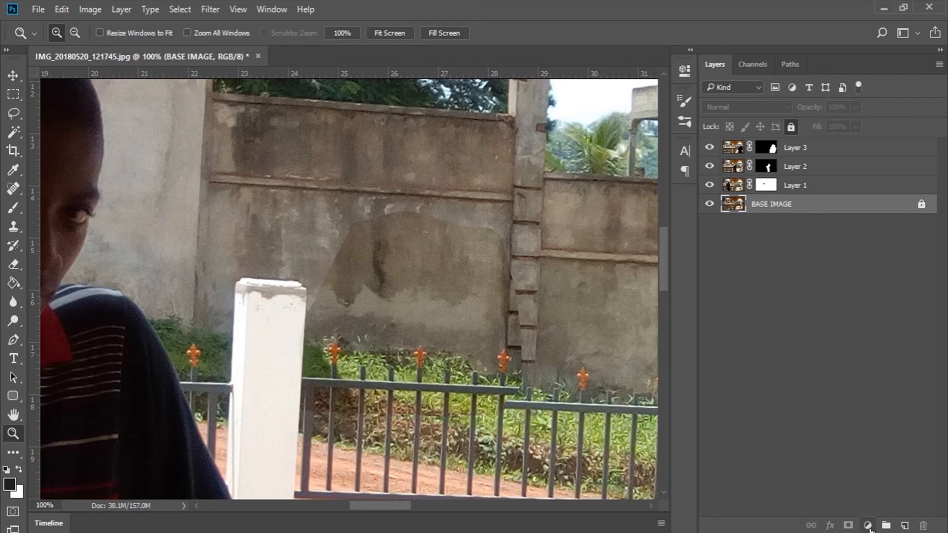
pyautogui.click(867, 525)
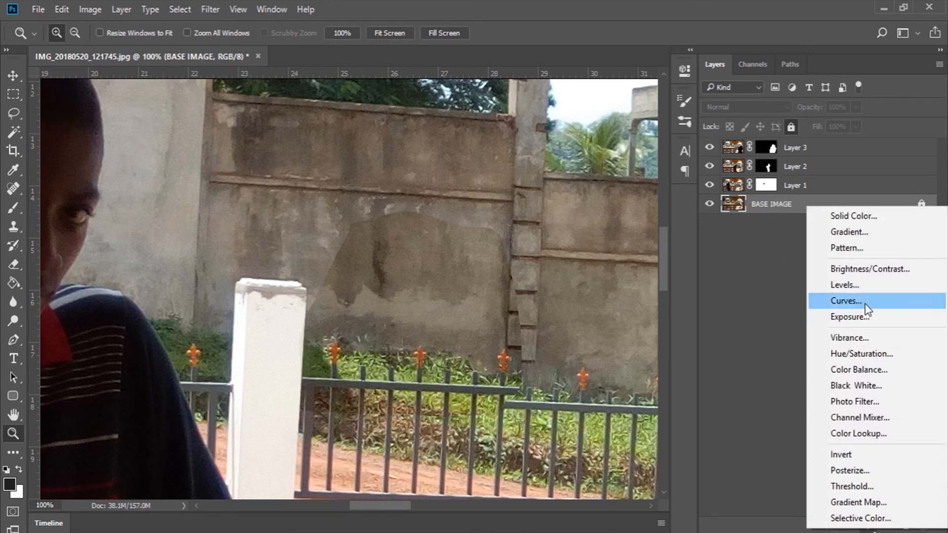
pyautogui.click(857, 272)
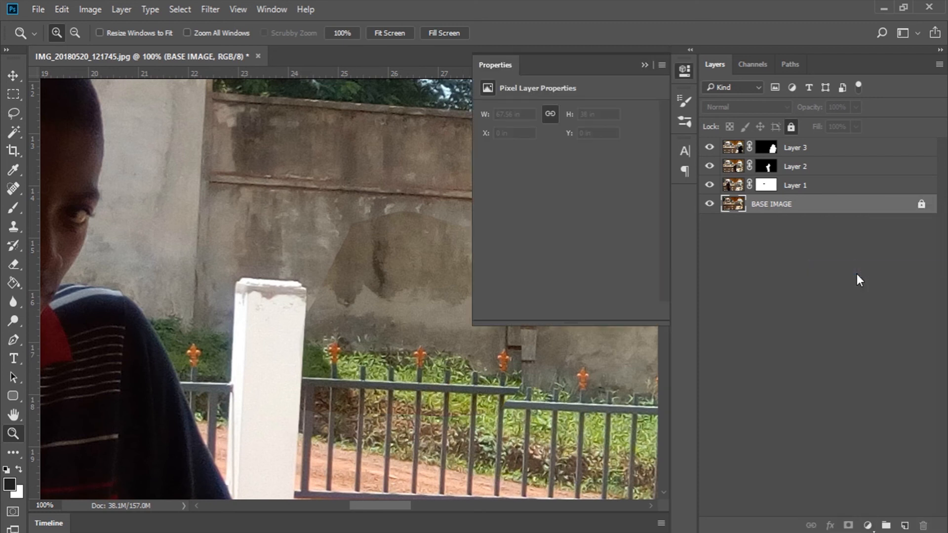
pyautogui.moveTo(395, 504); pyautogui.dragTo(408, 508)
pyautogui.moveTo(567, 146); pyautogui.dragTo(576, 145)
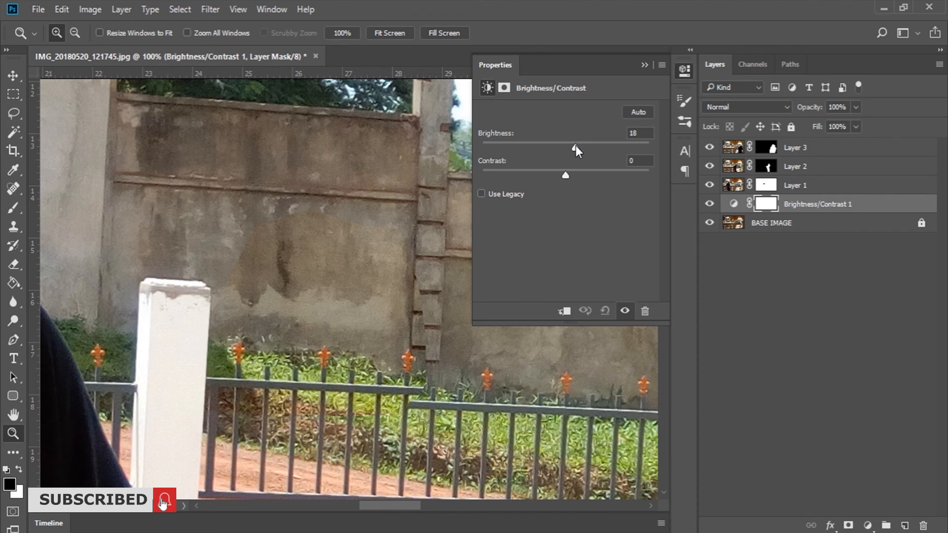
pyautogui.click(637, 130)
pyautogui.press('Down')
pyautogui.press('Down')
pyautogui.press('Down')
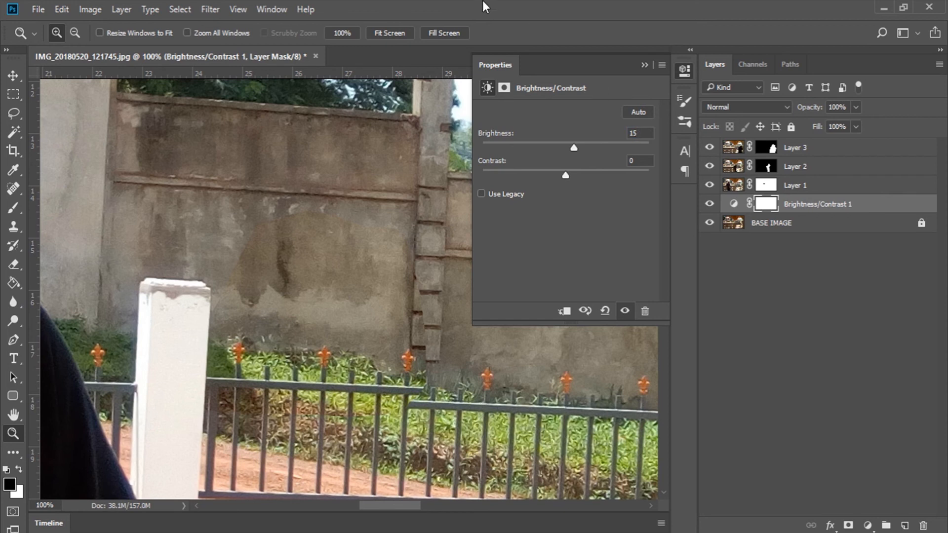
# Unlock BASE IMAGE, move it down to line up the fence and wall with Layer 1, and deselect the layer
pyautogui.click(773, 223)
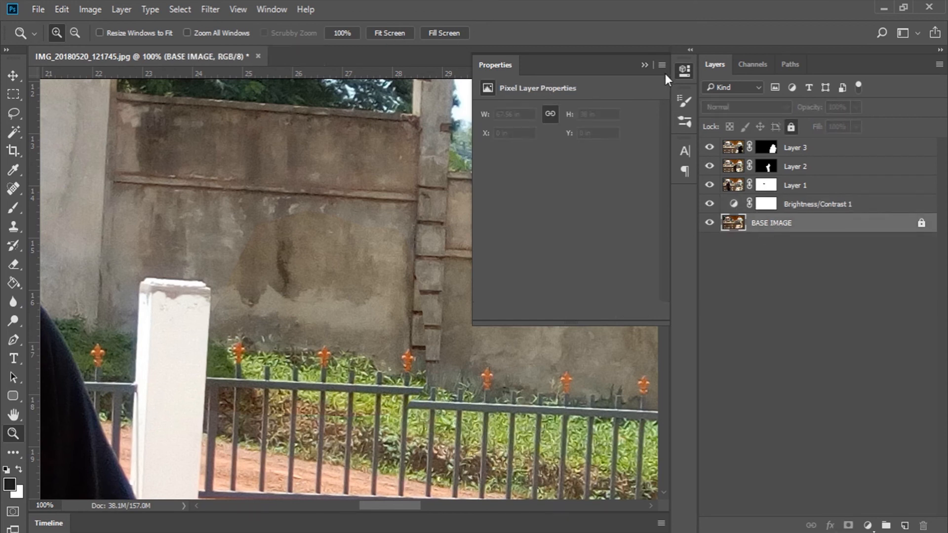
pyautogui.click(681, 70)
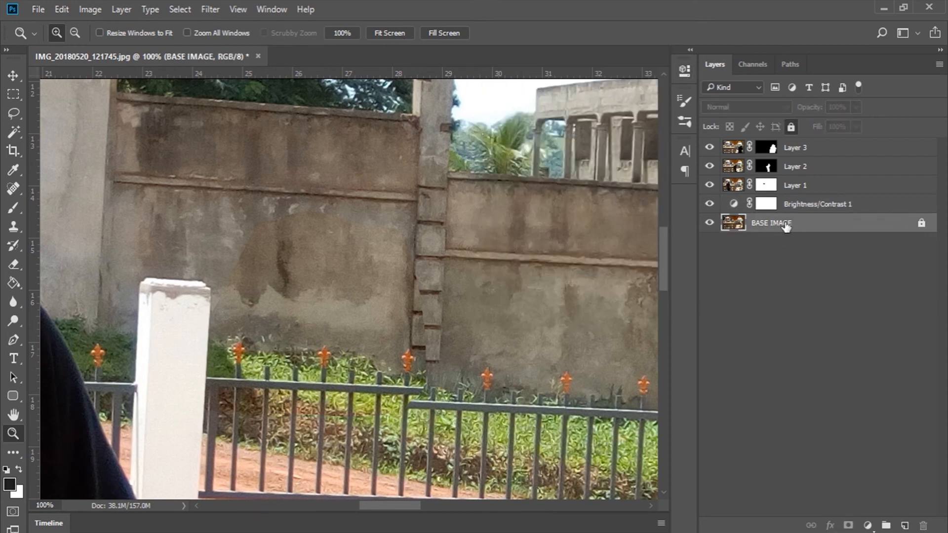
pyautogui.click(922, 223)
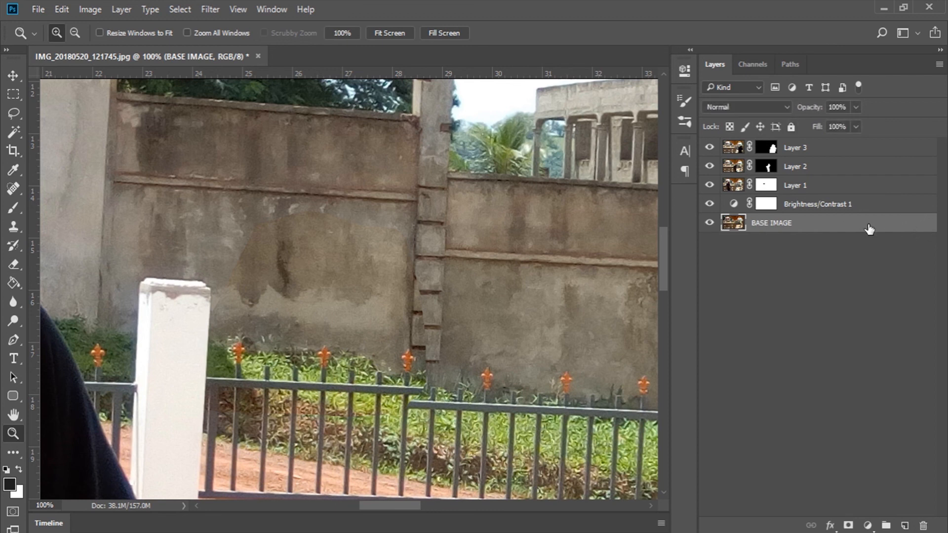
pyautogui.press('v')
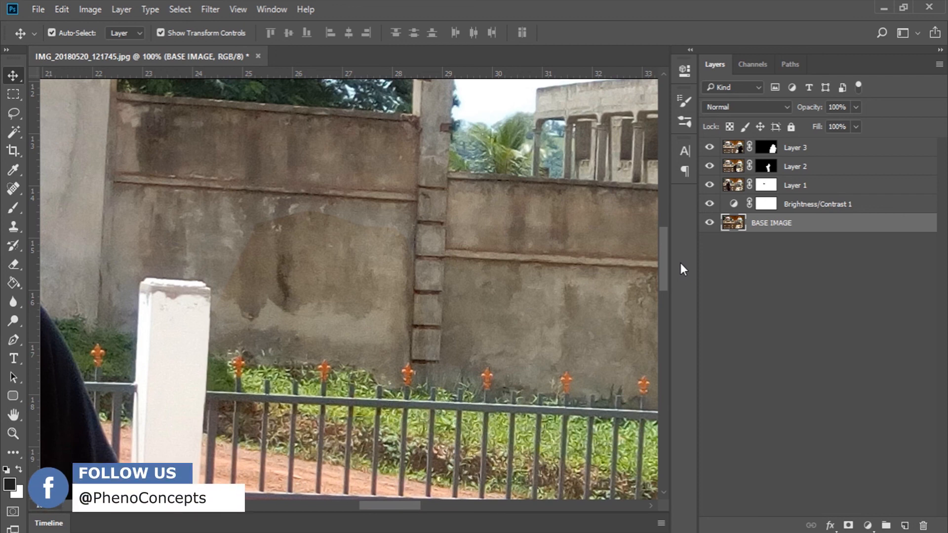
pyautogui.press('z')
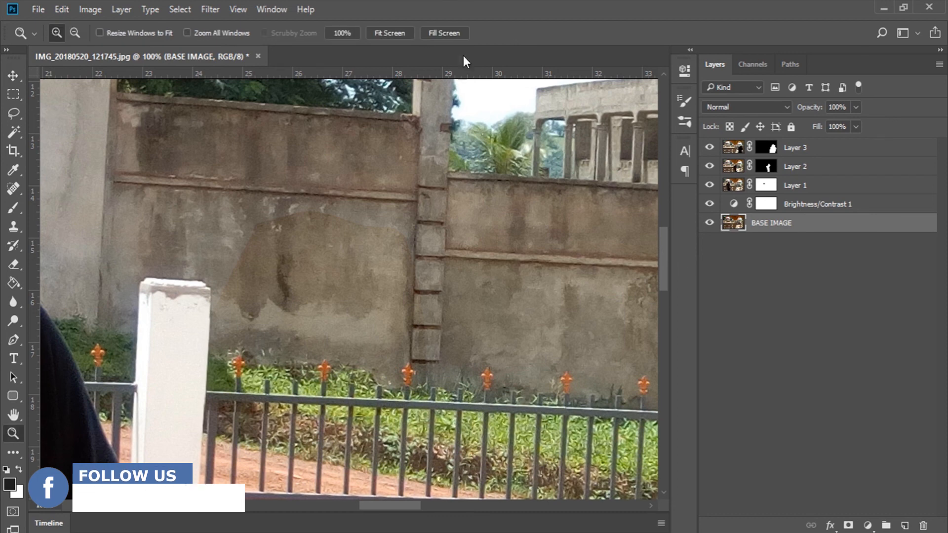
pyautogui.click(389, 34)
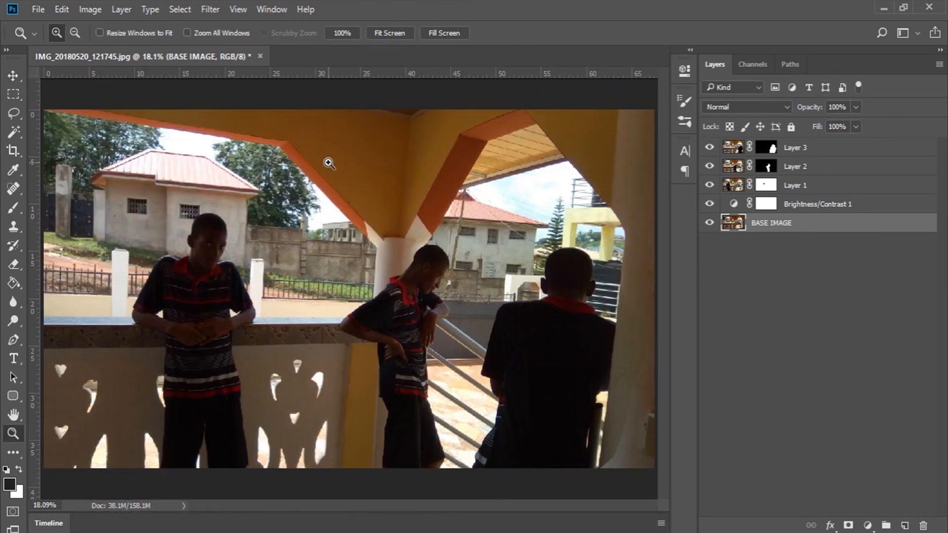
pyautogui.click(807, 349)
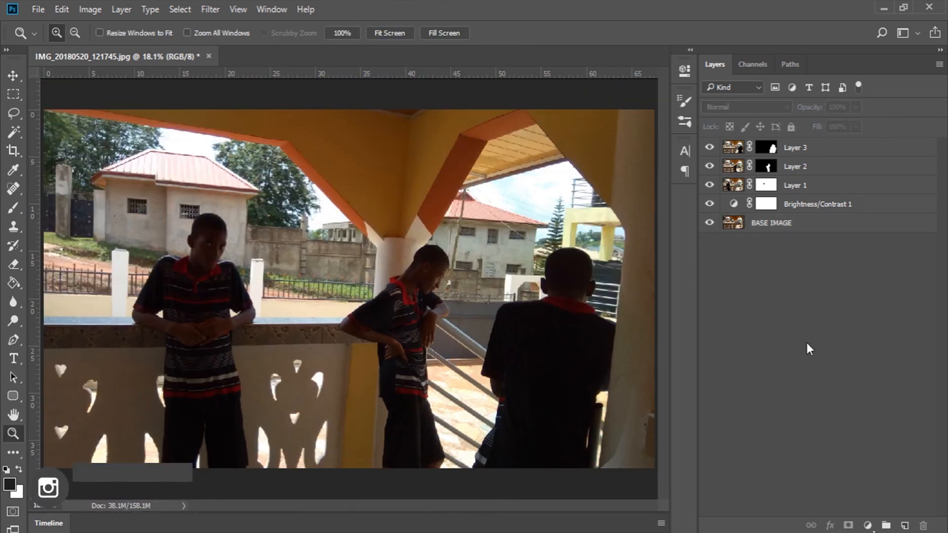